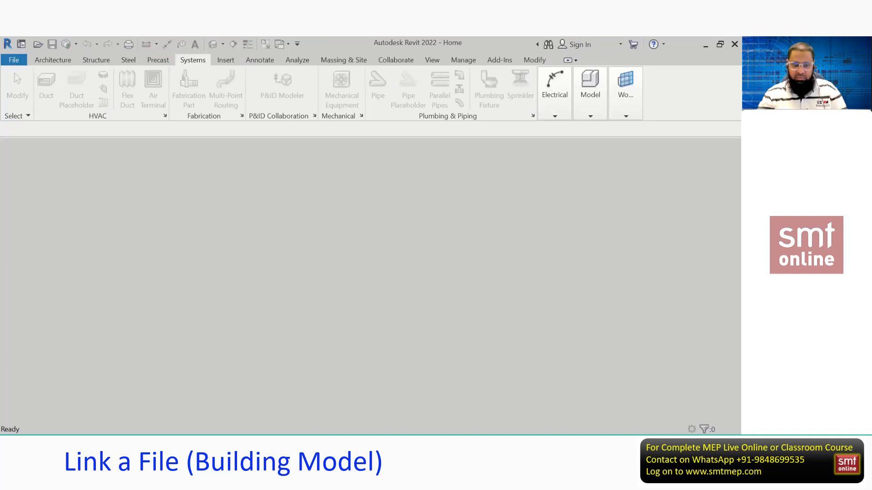
Create a new project from the Systems-Default.rte template in the English-Imperial folder.
click(272, 445)
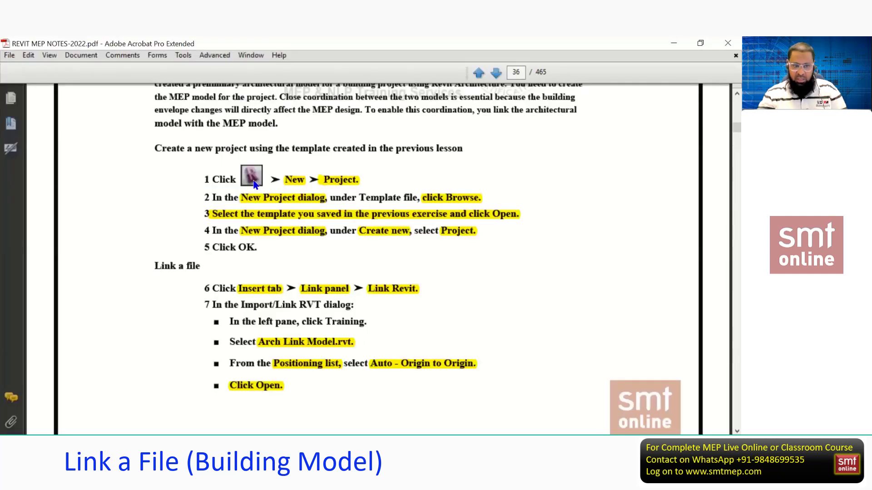
click(250, 447)
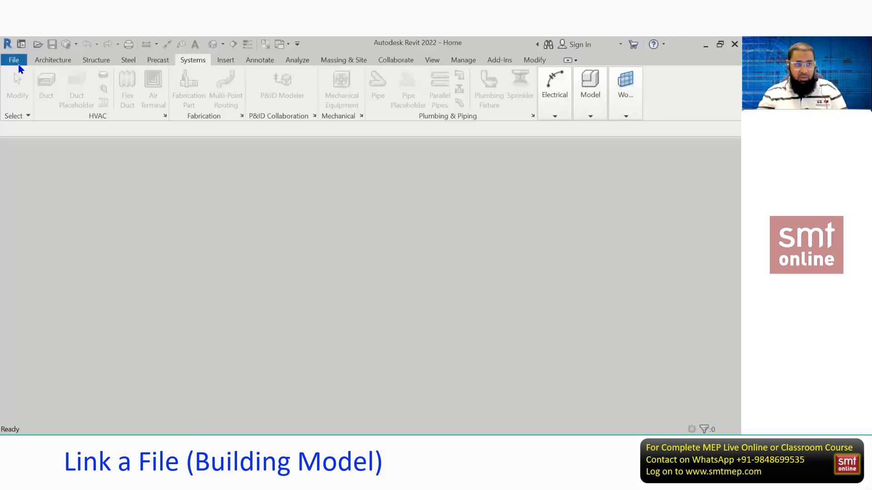
click(19, 63)
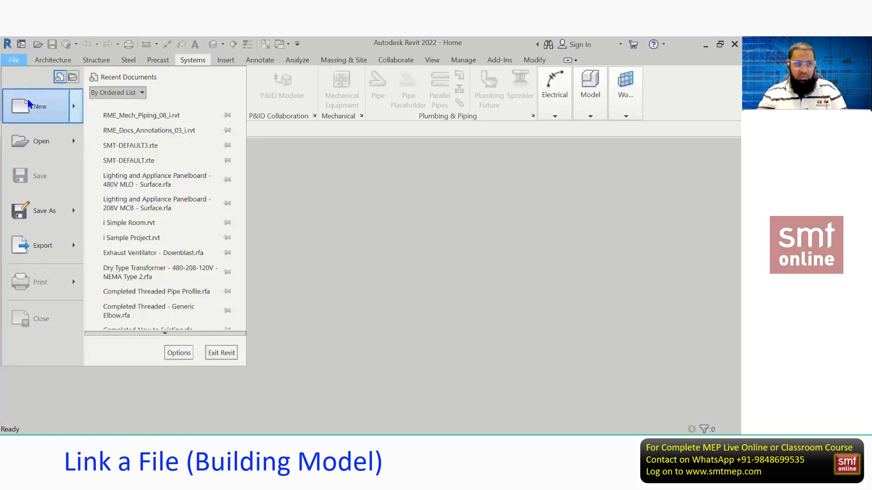
mouse_move(41, 106)
click(105, 109)
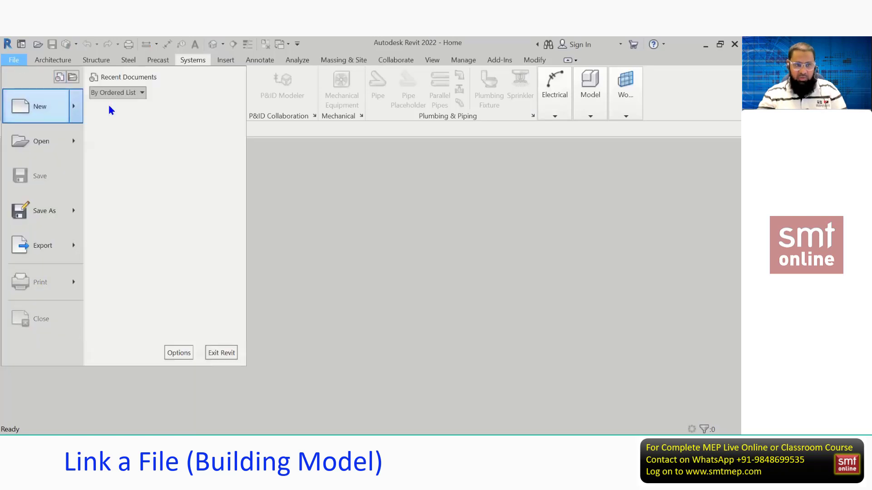
click(391, 176)
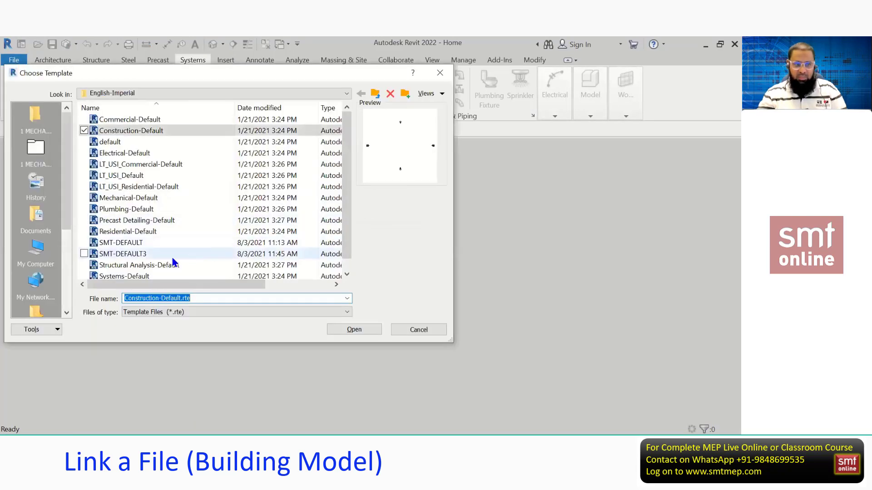
click(148, 266)
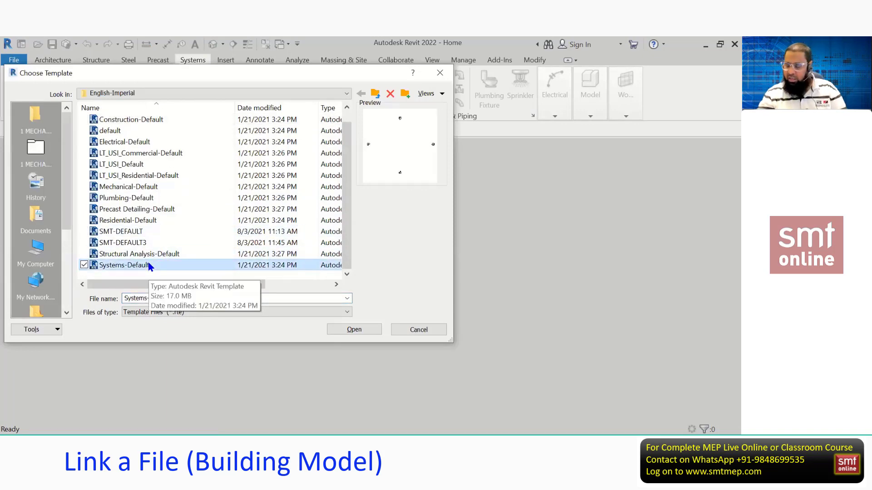
click(354, 330)
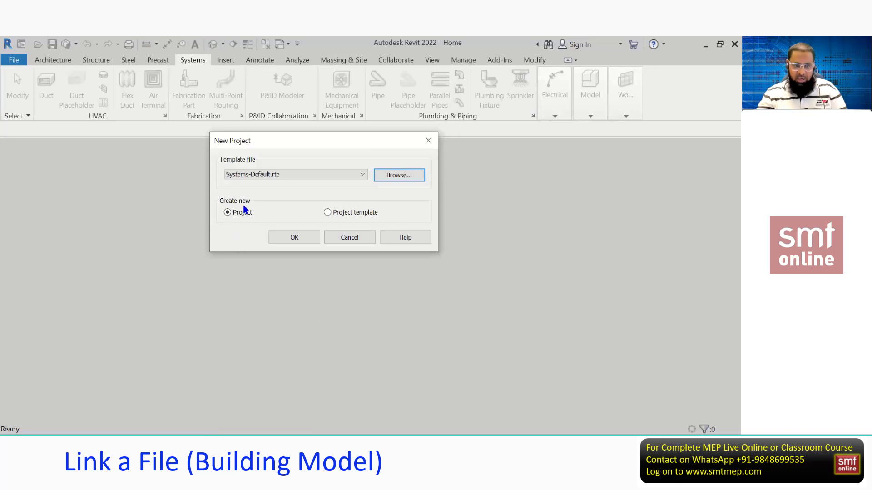
click(276, 241)
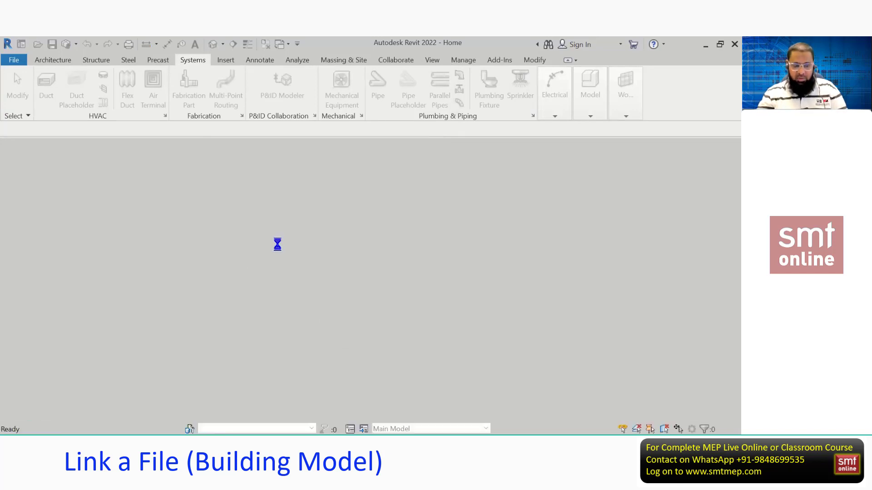
Switch to the REVIT MEP NOTES-2022 PDF, read the "Link a file" instructions on page 36, and return to Revit.
click(234, 443)
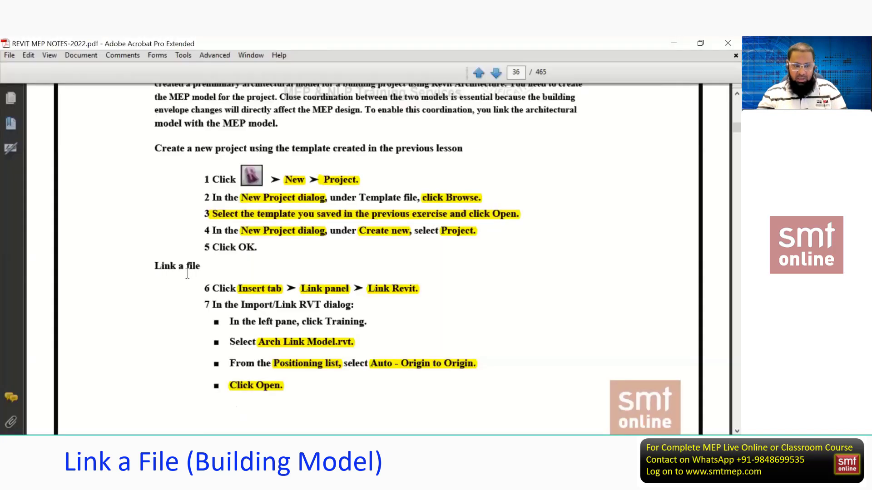
scroll(383, 295, down, 3)
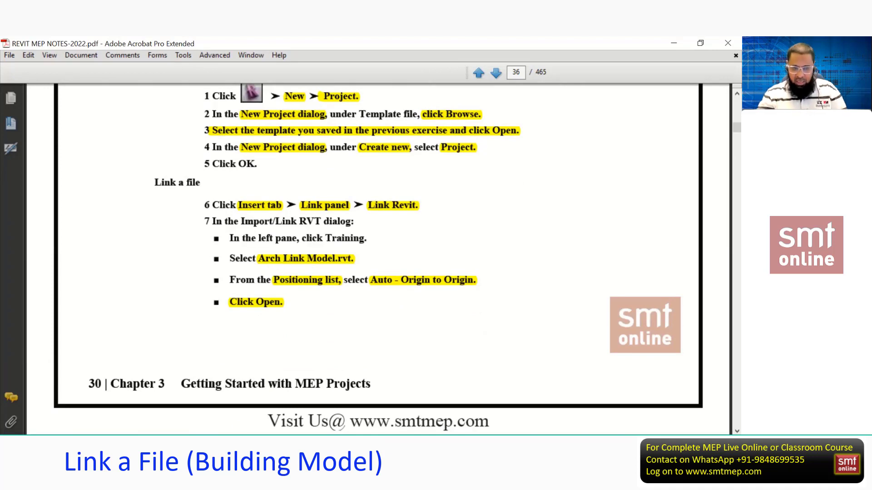
right_click(281, 333)
click(266, 339)
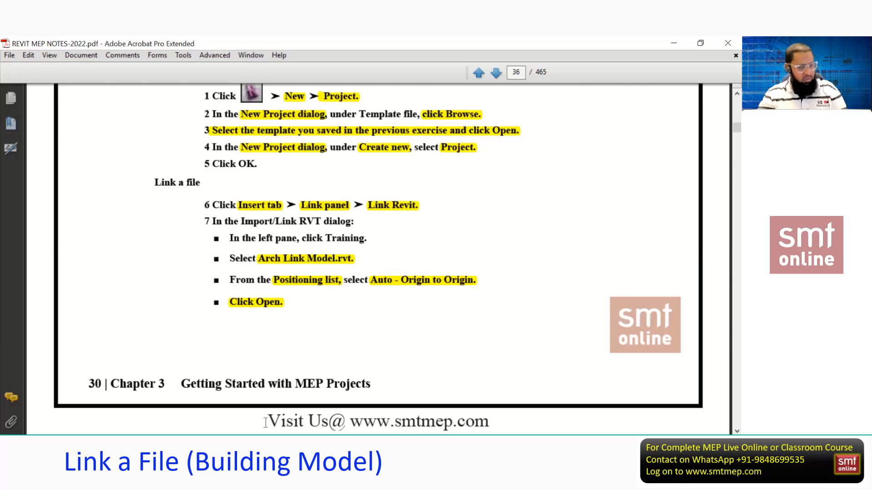
click(285, 443)
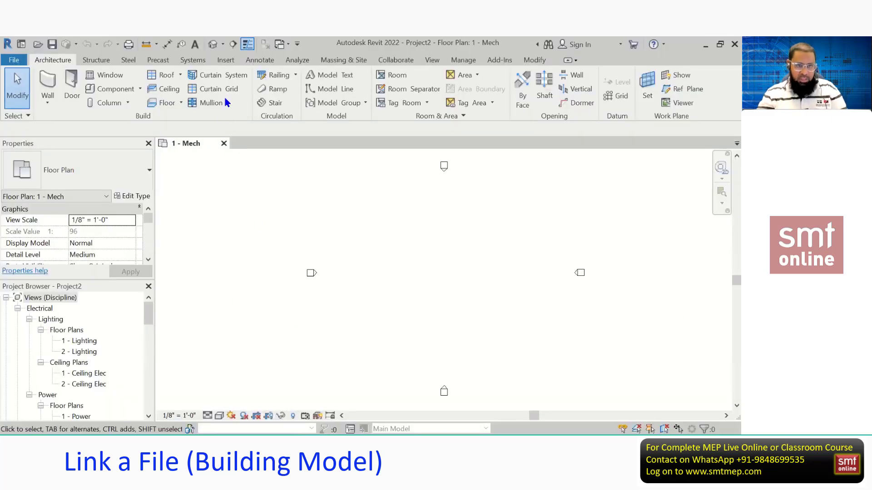
Start linking a Revit model and select Arch Link Model.rvt in the 1 MECHANICAL folder.
click(227, 61)
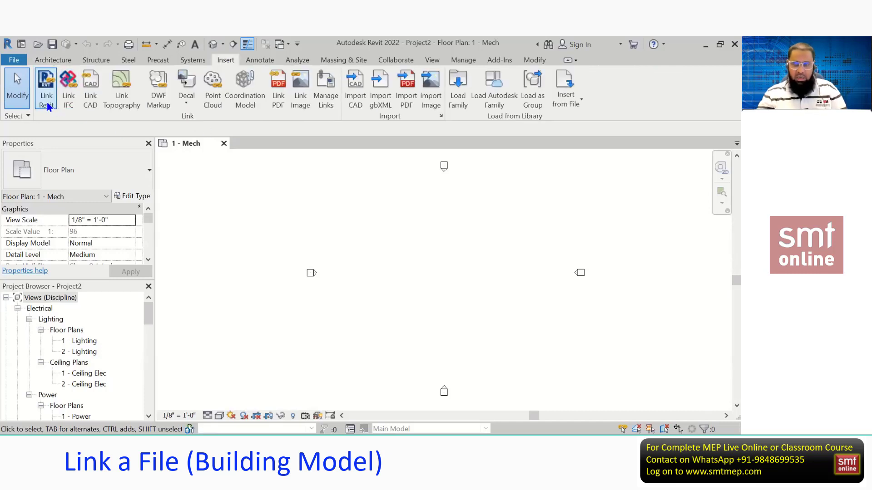
click(47, 86)
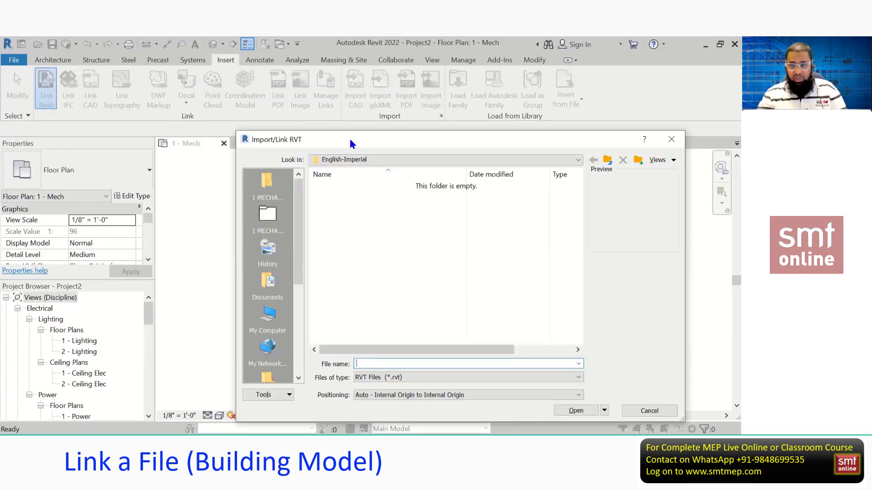
drag(349, 144, 259, 114)
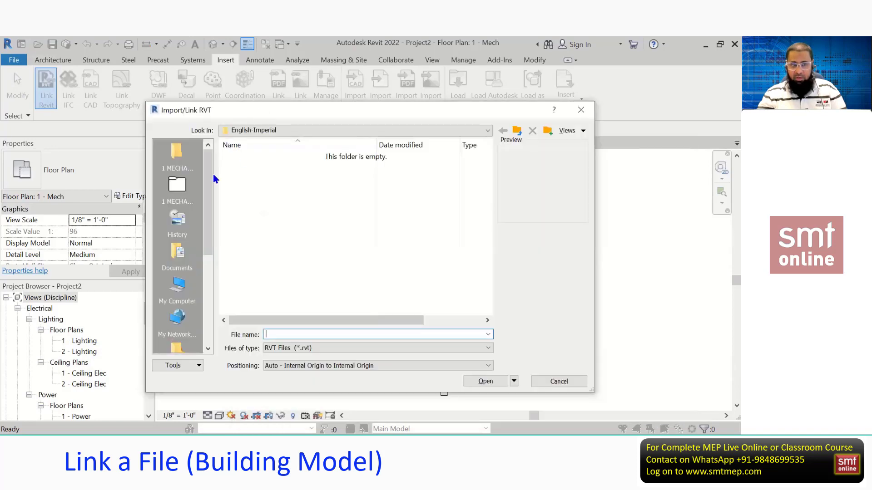
click(180, 163)
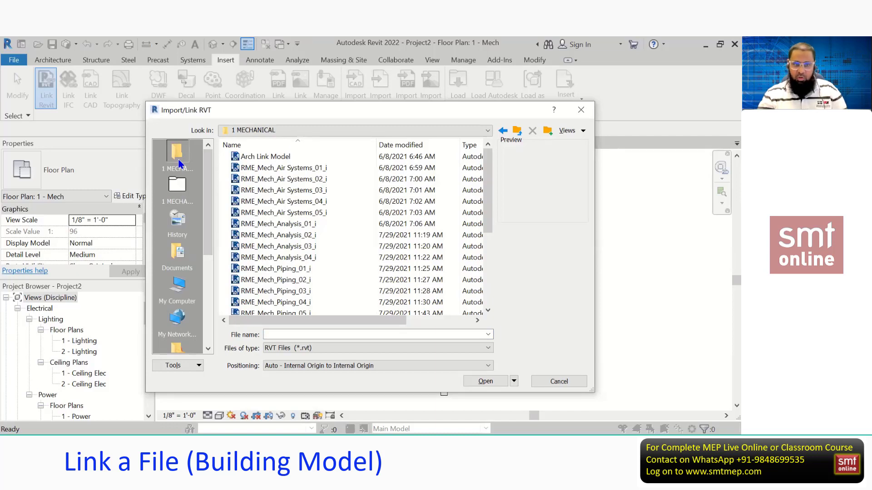
scroll(322, 236, down, 4)
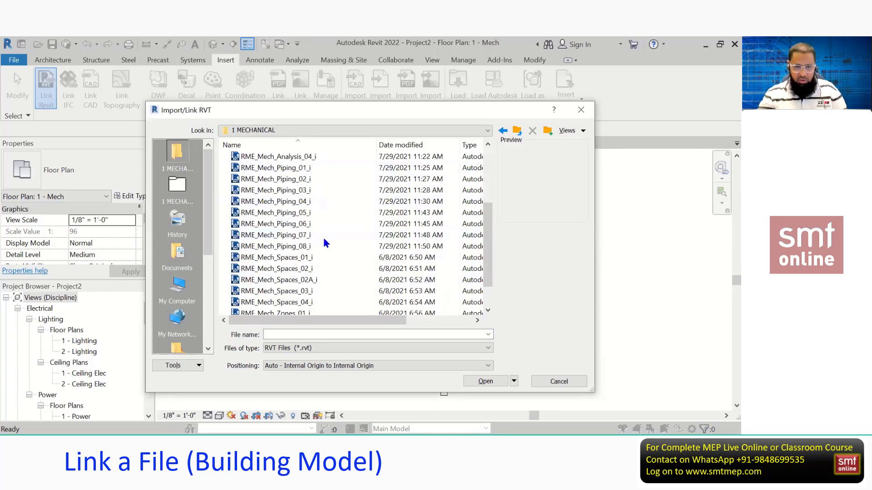
scroll(317, 266, up, 4)
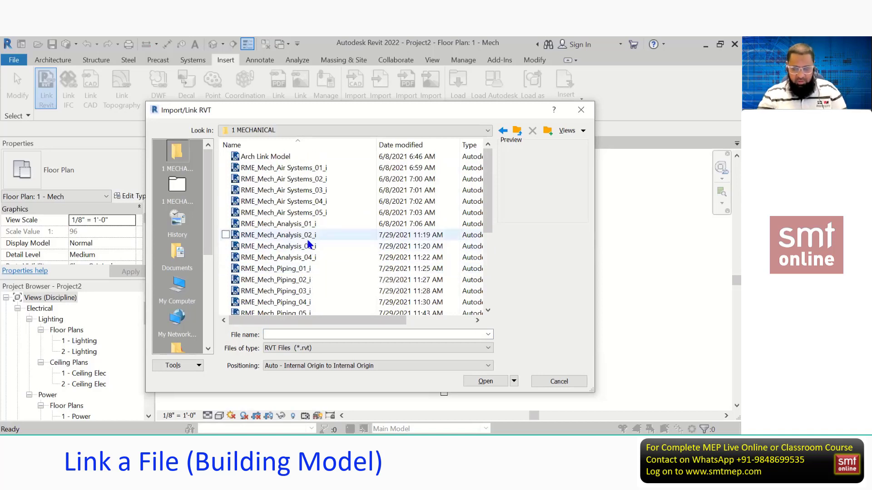
click(281, 157)
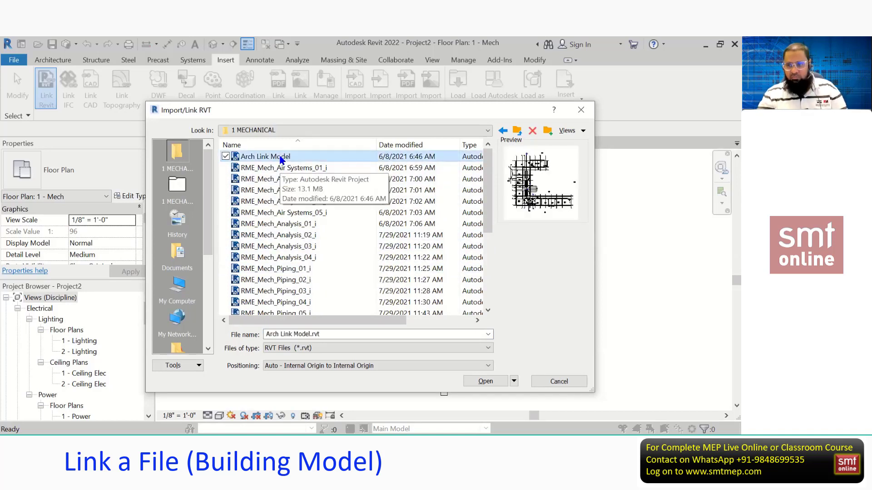
Remove both 1 MECHANICAL folder shortcuts from the Places list of the Import/Link RVT dialog.
right_click(183, 153)
click(202, 161)
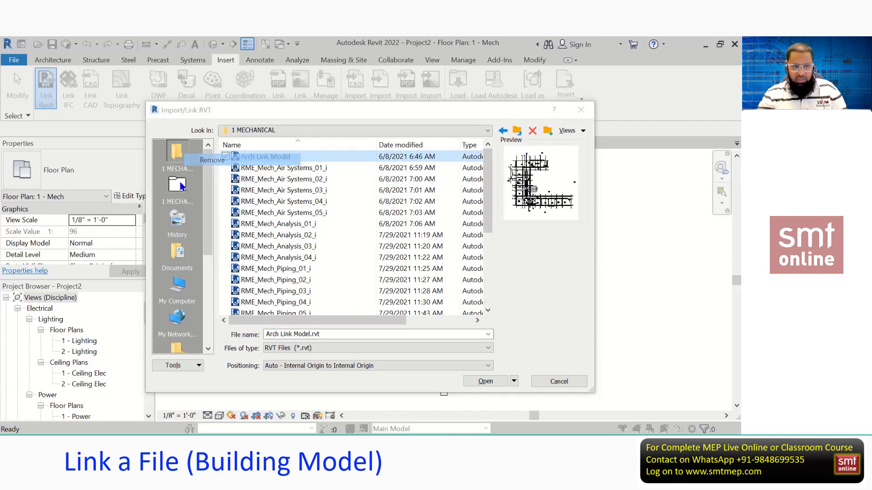
click(395, 255)
right_click(167, 159)
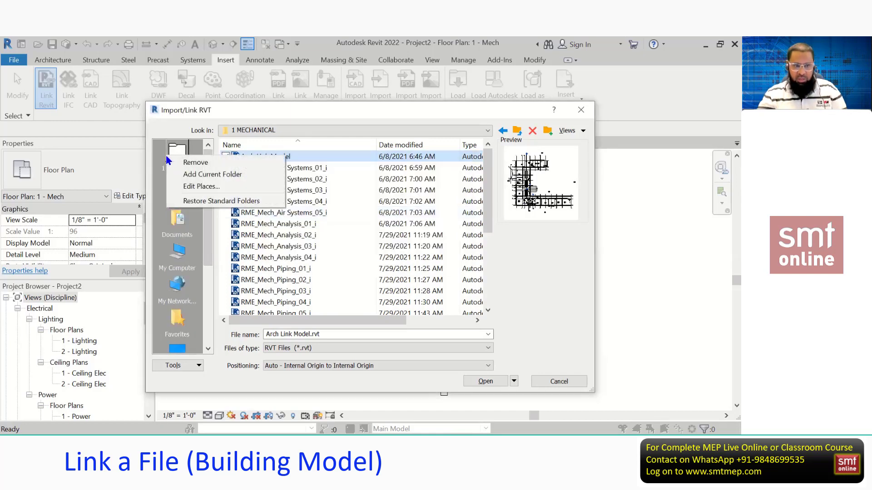
click(195, 162)
click(396, 255)
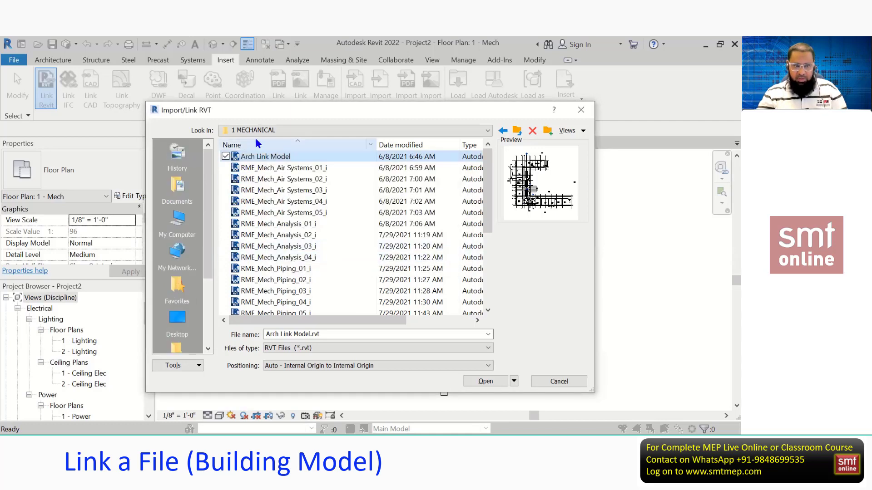
Add the 1 MECHANICAL folder from REVIT MEP > 2022 > PROJECT FILES-2022 (ENGLISH) to the Places list, saving the list while cancelling the link.
click(287, 130)
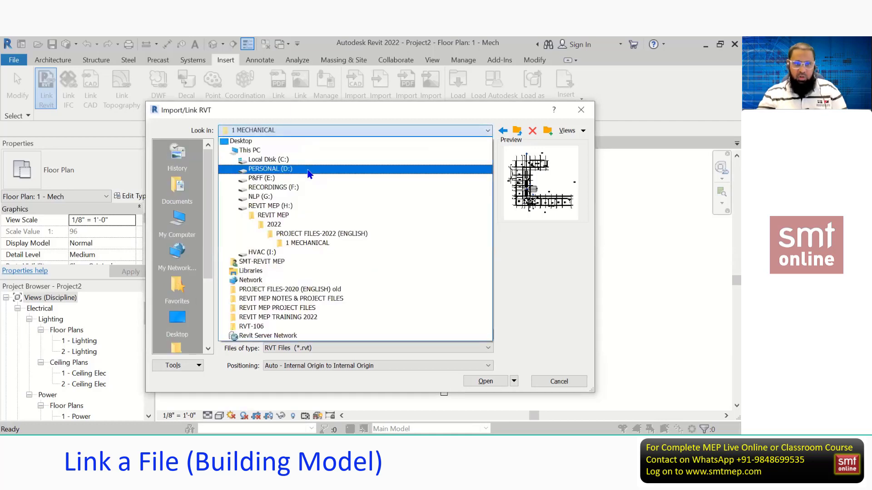
click(288, 216)
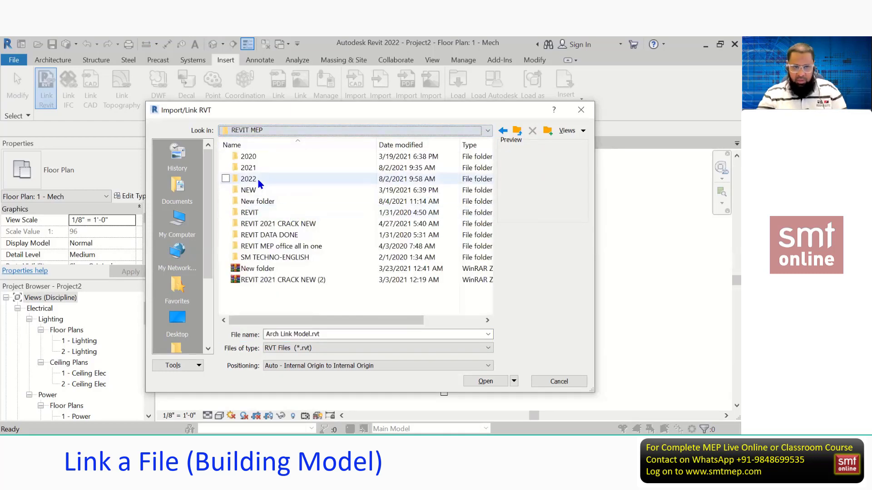
double_click(257, 179)
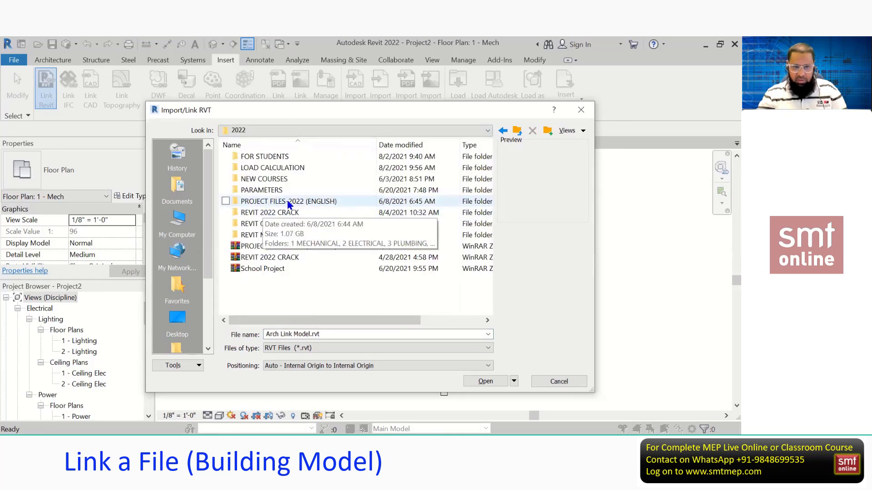
double_click(288, 202)
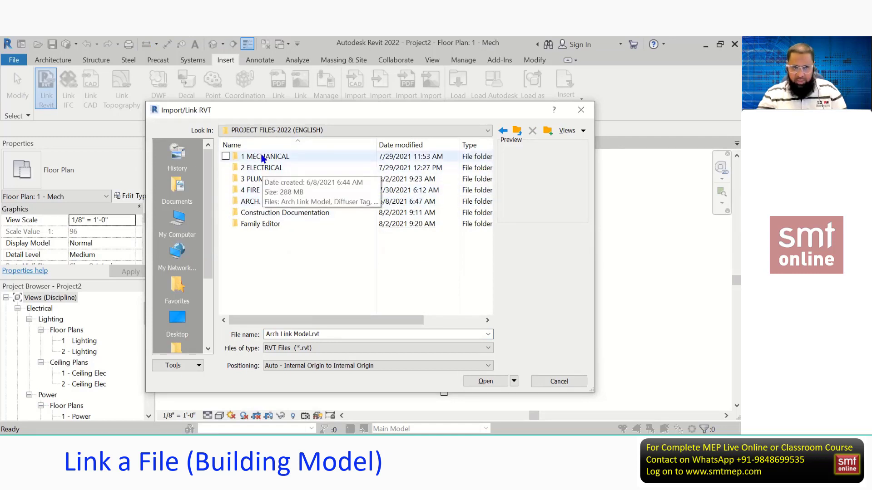
drag(261, 157, 185, 157)
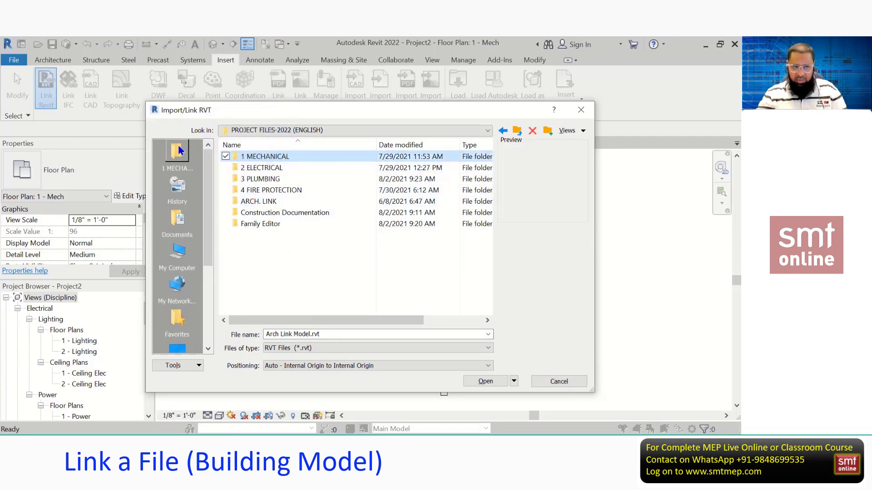
click(559, 382)
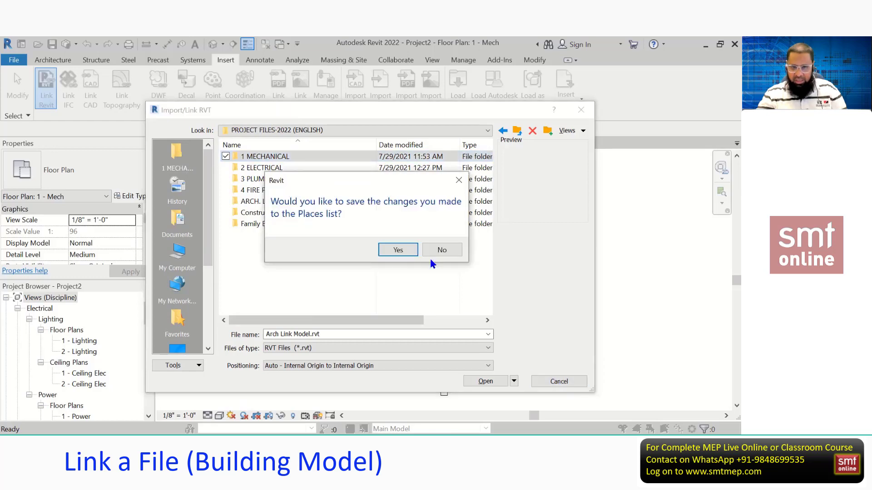
click(398, 251)
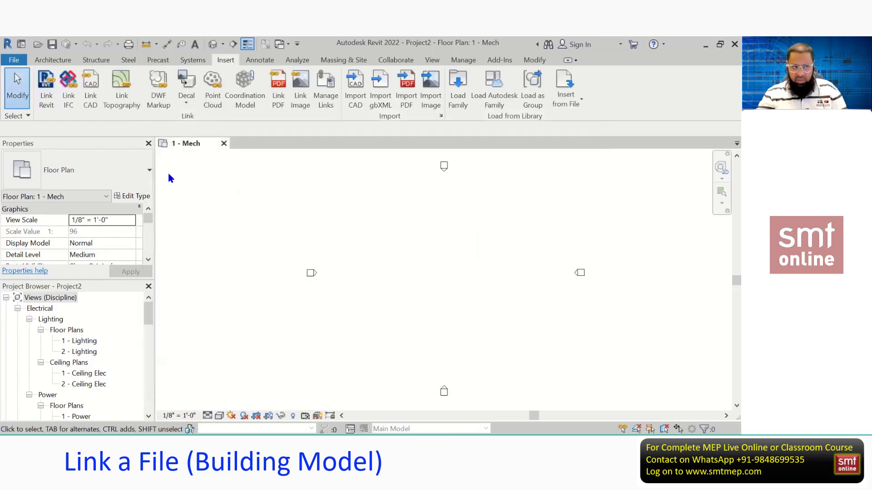
Check the New Project and file Open dialogs for the 1 MECHANICAL folder shortcut, cancelling both dialogs.
click(25, 61)
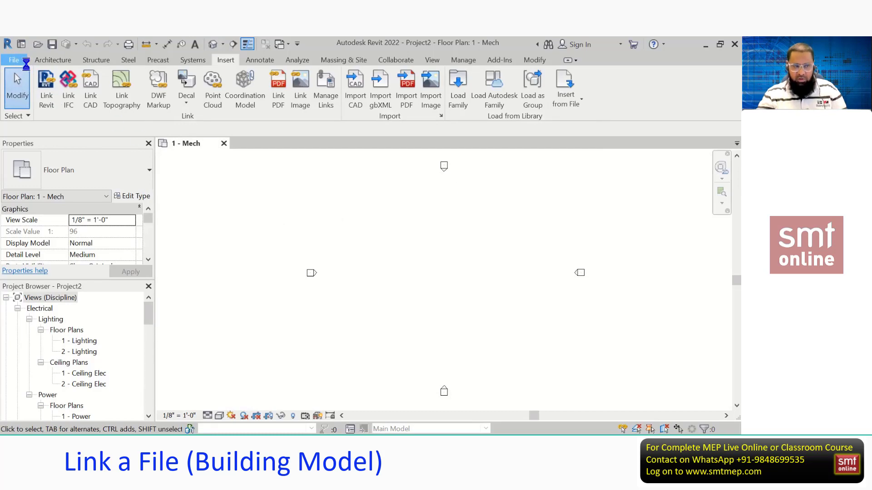
mouse_move(45, 107)
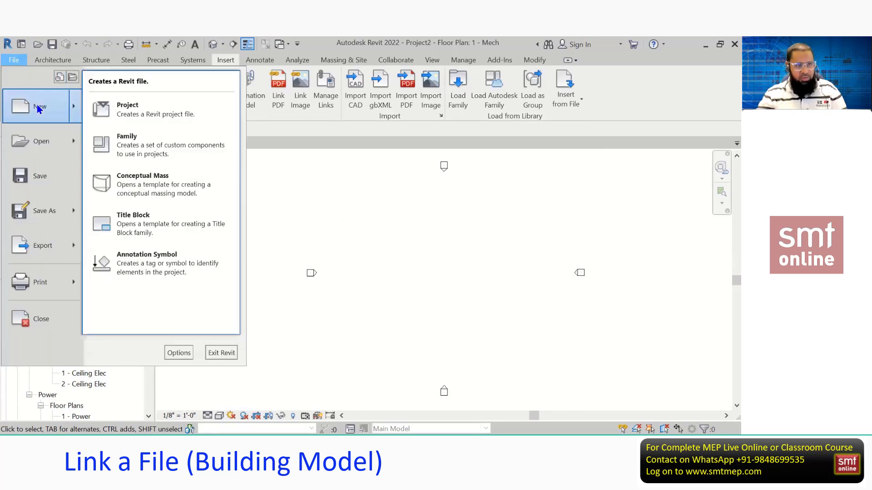
click(138, 119)
click(363, 238)
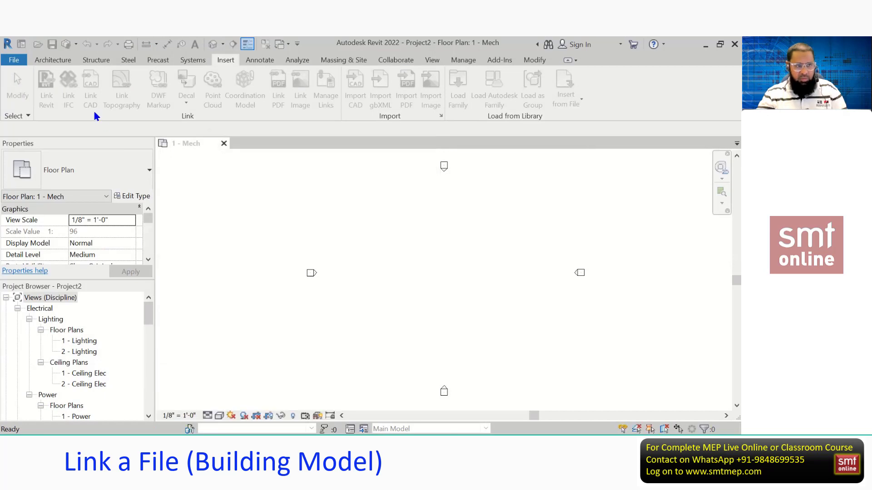
click(15, 64)
click(39, 147)
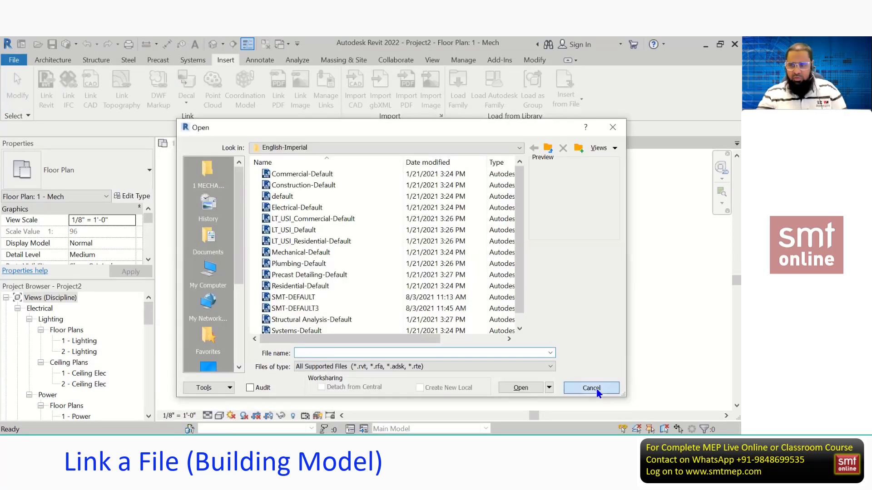
click(592, 388)
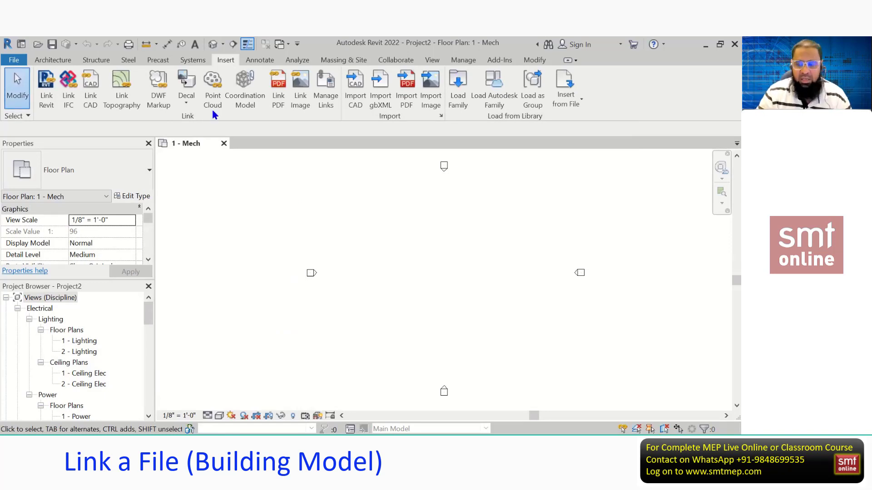
Link Arch Link Model.rvt from the 1 MECHANICAL folder using Auto - Internal Origin to Internal Origin positioning.
click(46, 100)
click(177, 157)
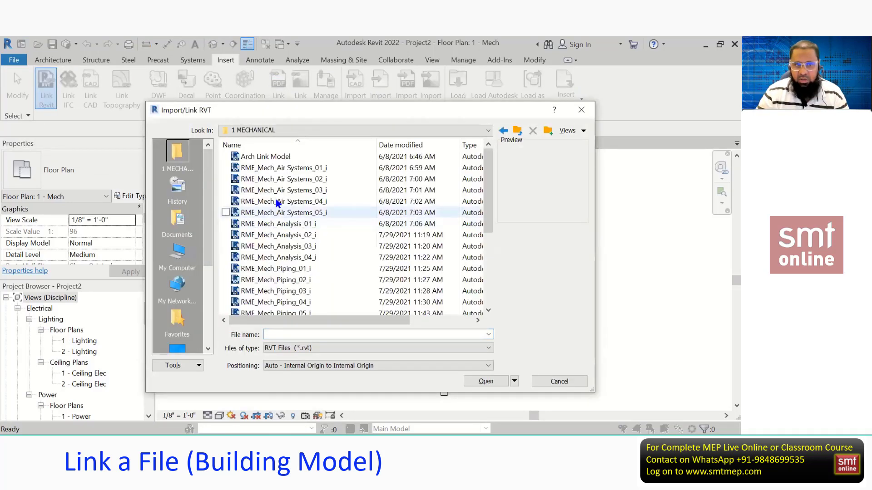
click(260, 158)
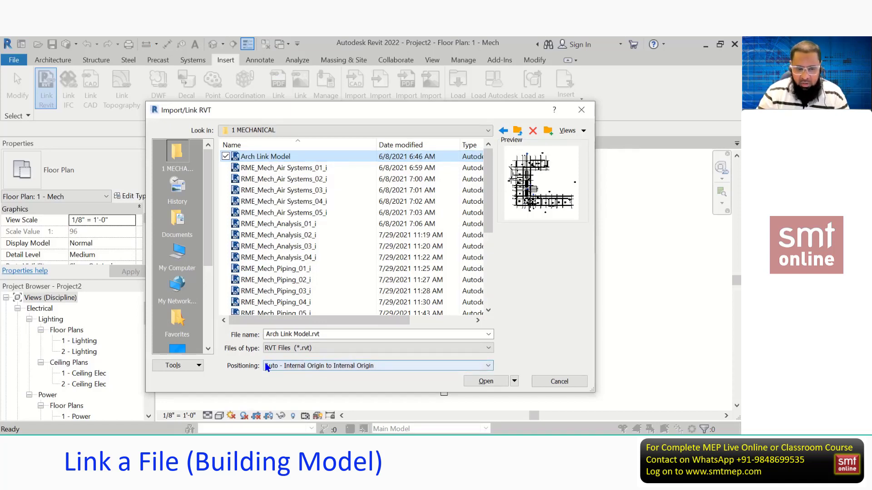
click(288, 367)
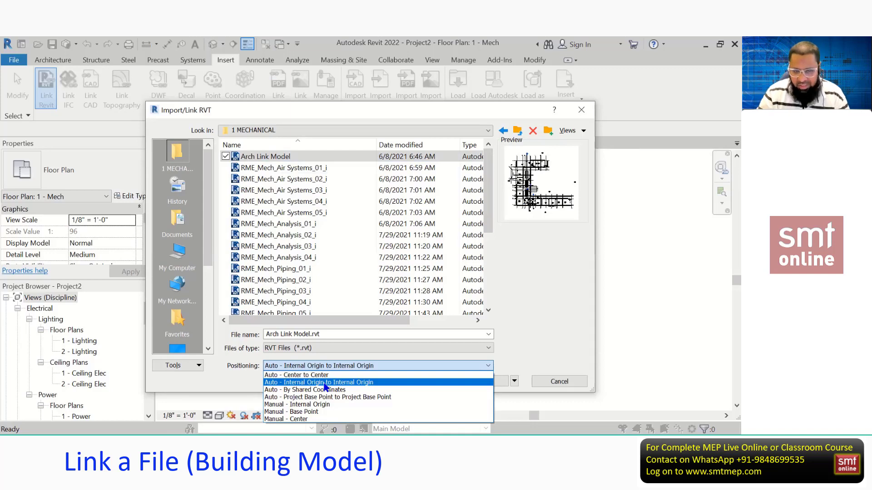
click(324, 384)
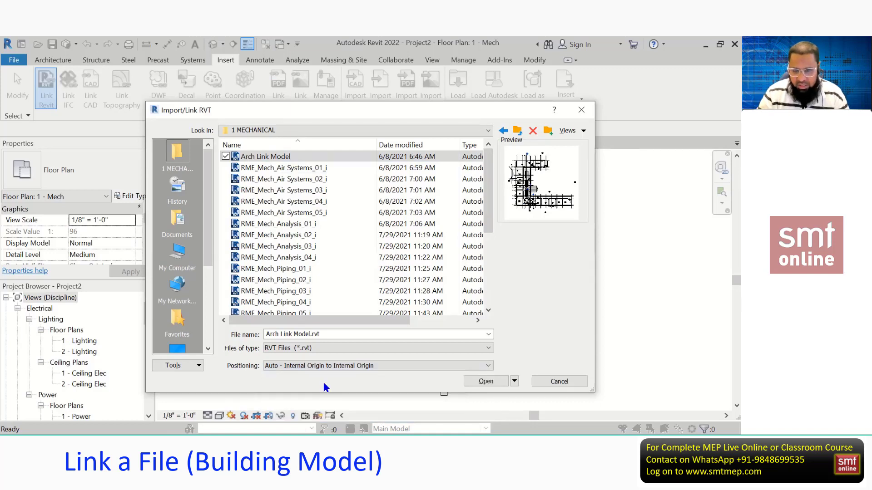
click(484, 381)
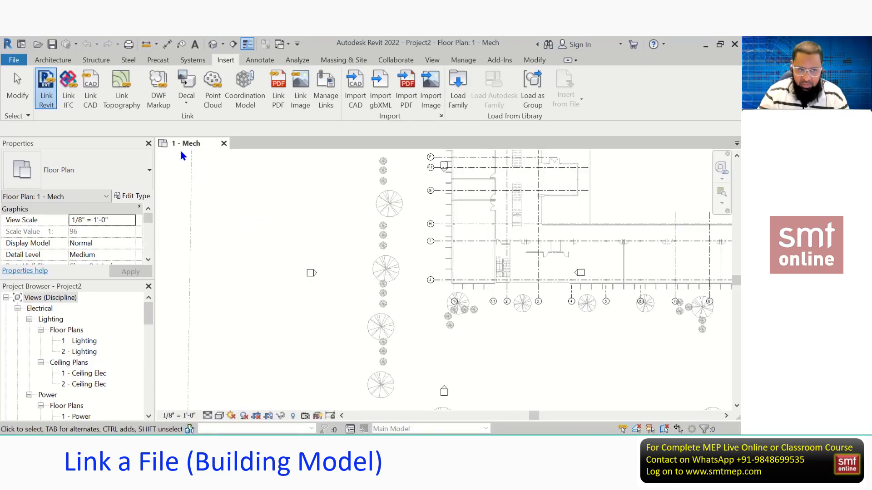
middle_drag(453, 306, 418, 382)
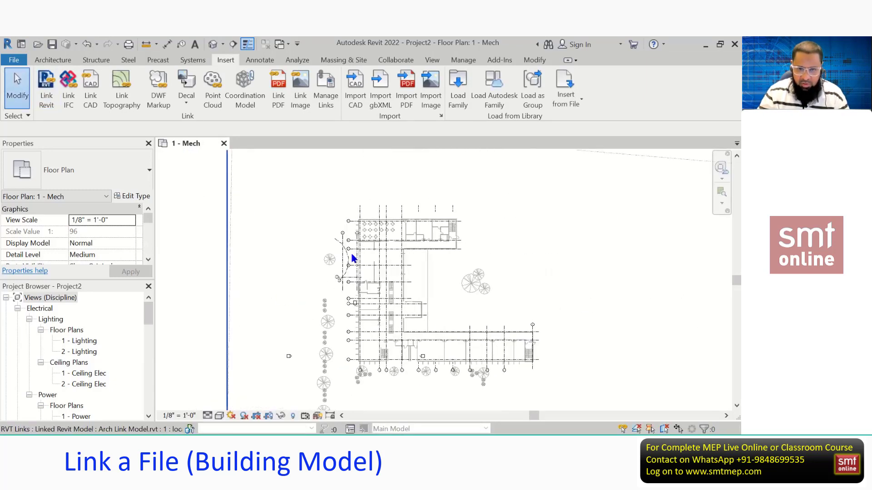
scroll(411, 295, up, 2)
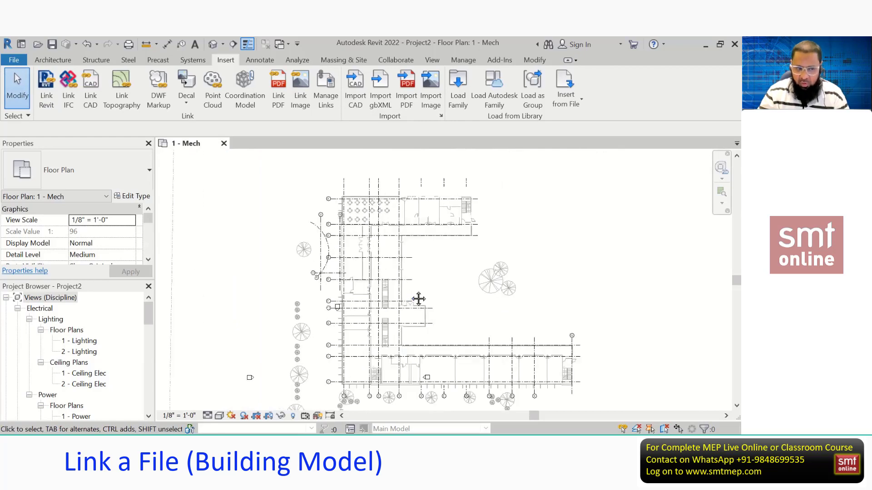
Open the 2 - Mech HVAC floor plan and review the other views listed under Mechanical.
drag(146, 310, 147, 350)
double_click(76, 384)
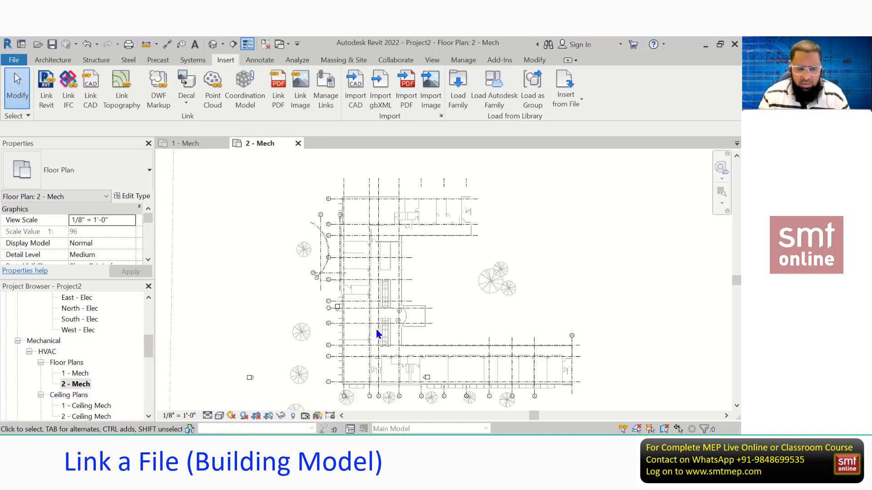
click(82, 386)
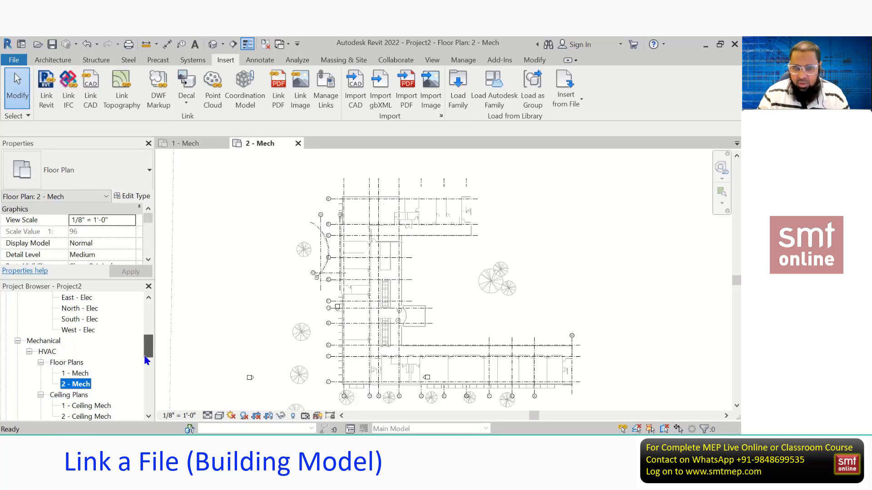
drag(145, 356, 141, 376)
drag(149, 363, 151, 355)
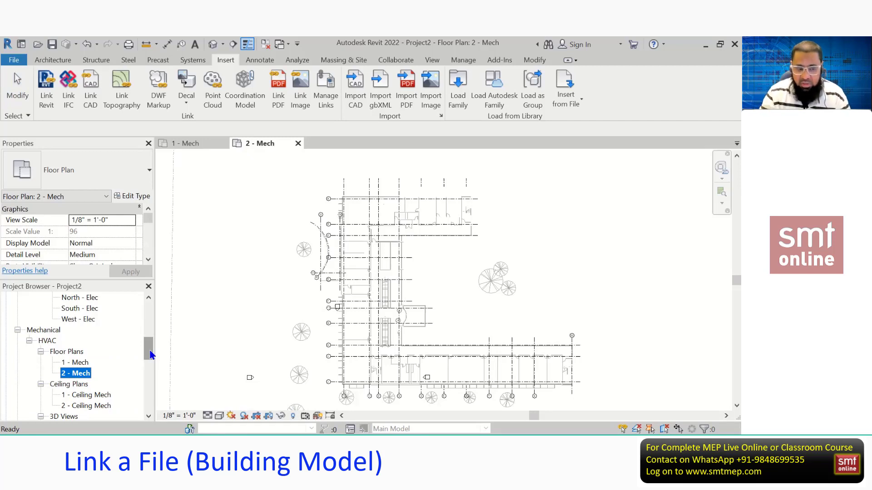
scroll(101, 358, down, 2)
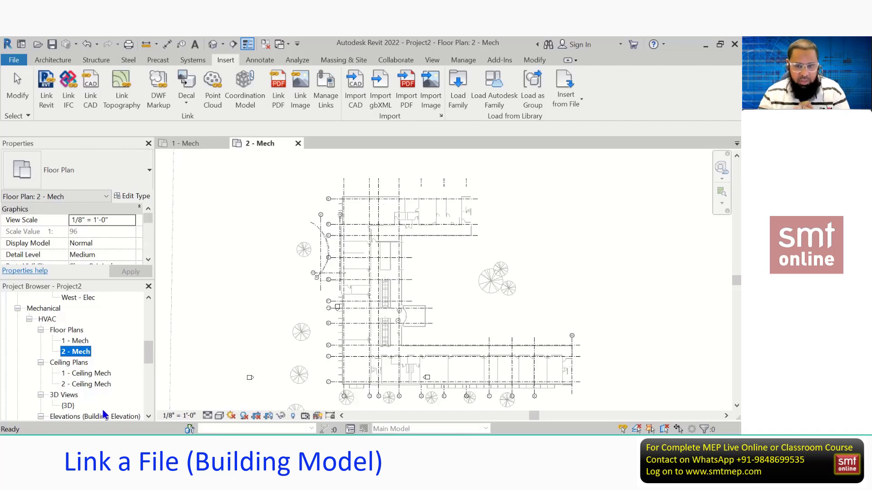
scroll(395, 284, down, 2)
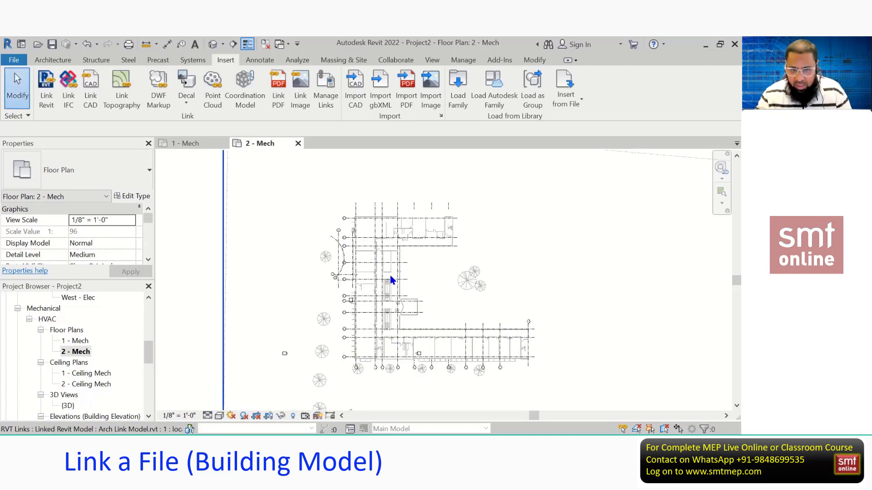
Inspect the linked building as a single selected object and check its entry under Revit Links in the Project Browser.
click(387, 290)
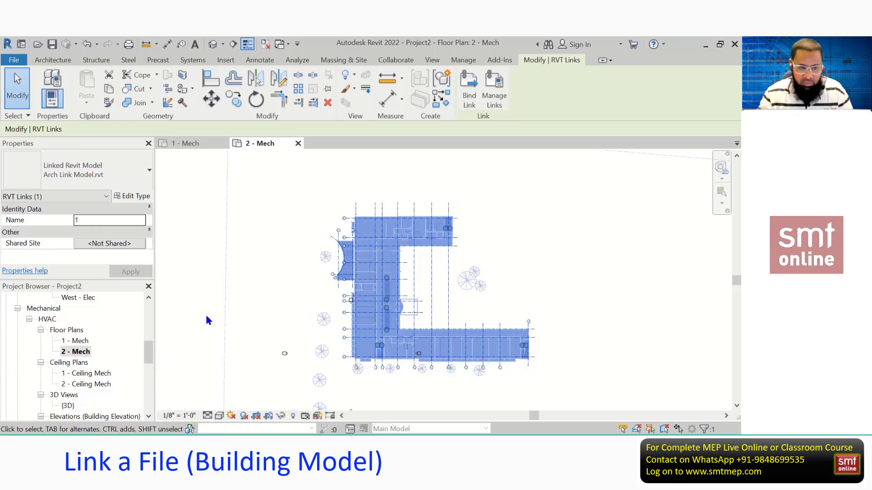
click(162, 345)
drag(148, 350, 154, 404)
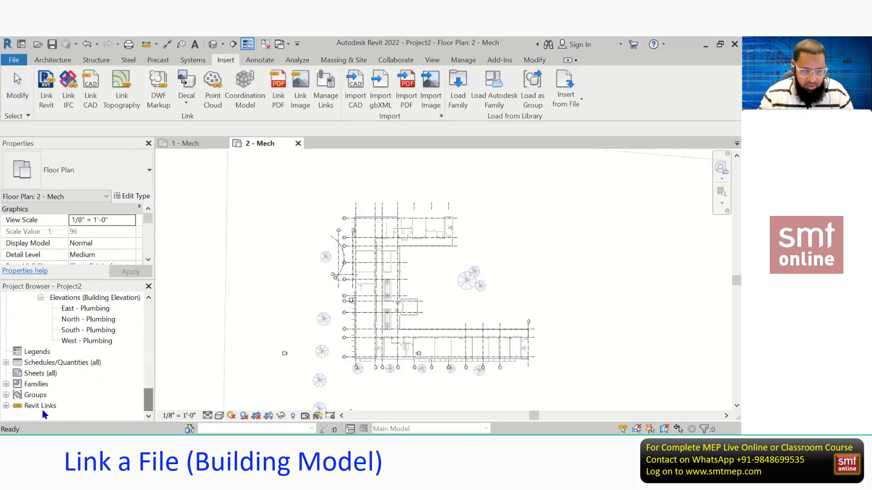
click(5, 405)
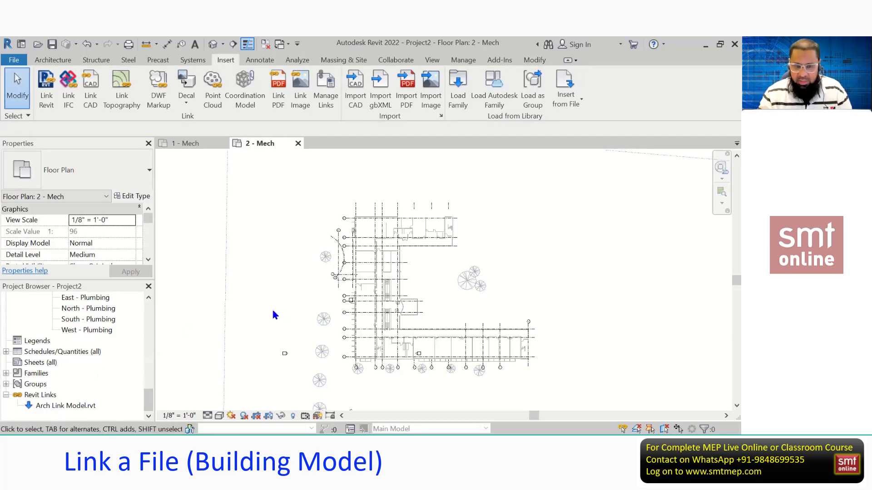
scroll(390, 295, up, 3)
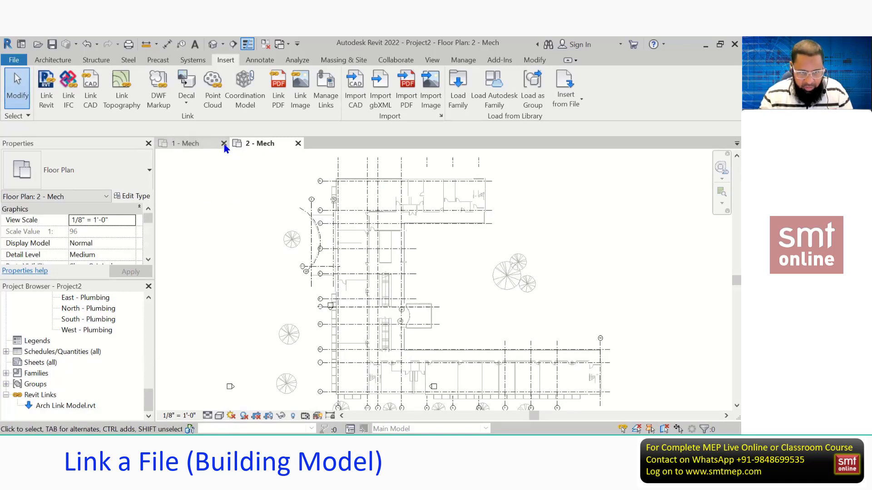
Open the mechanical {3D} view and tile it alongside the 1 - Mech and 2 - Mech floor plans.
scroll(84, 365, up, 8)
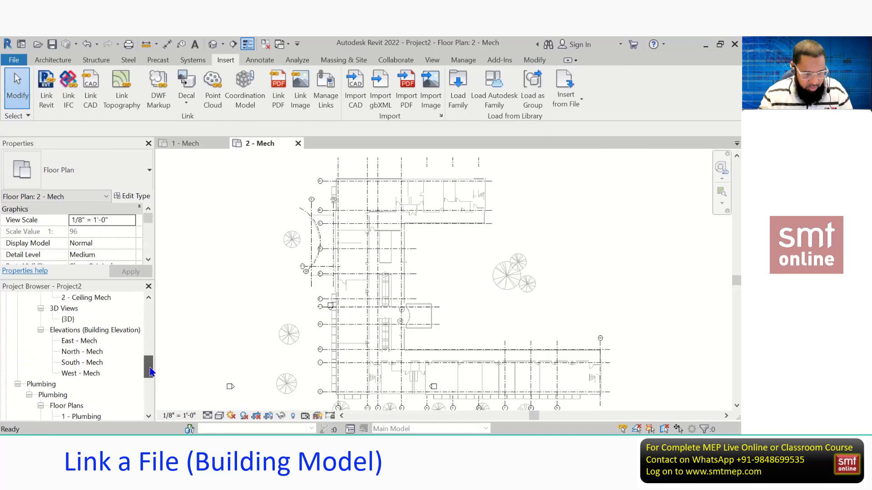
double_click(68, 362)
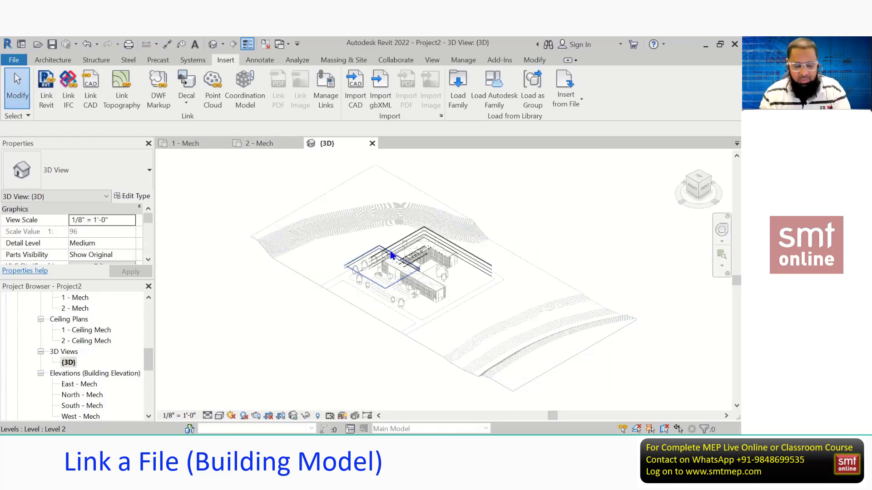
key(w)
key(t)
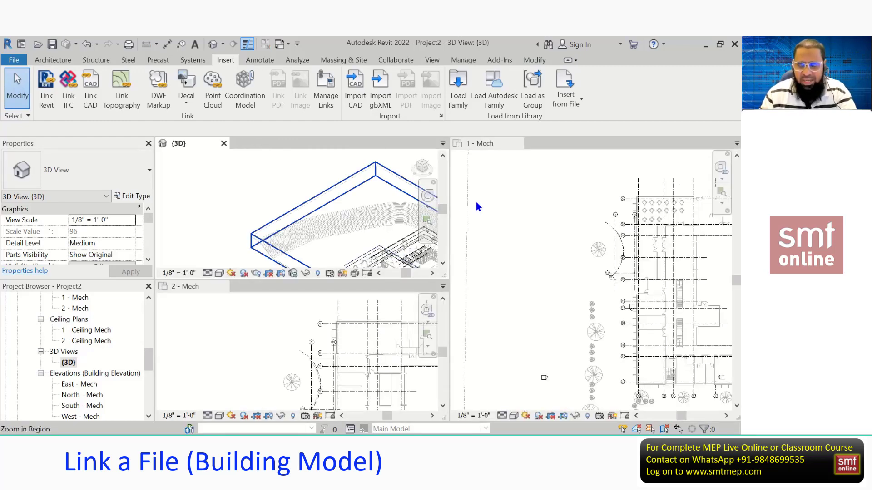
Fit the building in each tiled view and examine how the linked model highlights across all of them.
scroll(324, 220, down, 1)
middle_drag(306, 219, 255, 208)
middle_drag(284, 245, 260, 220)
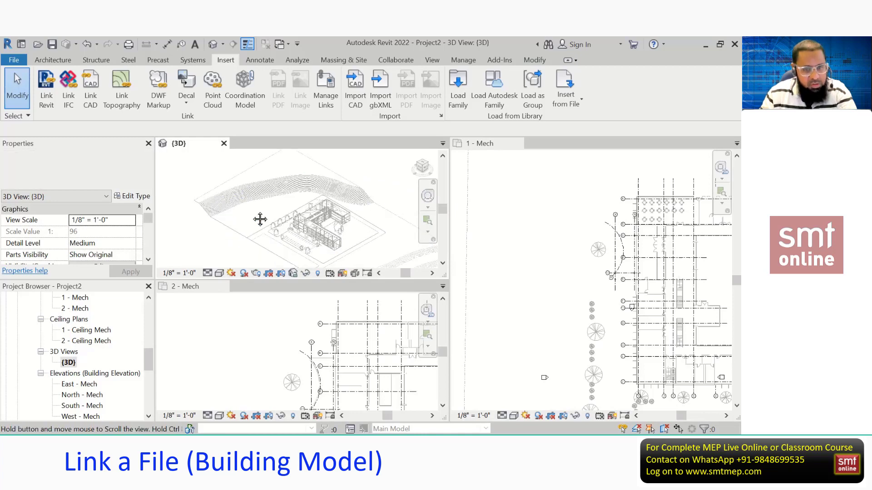
scroll(277, 217, up, 1)
click(262, 343)
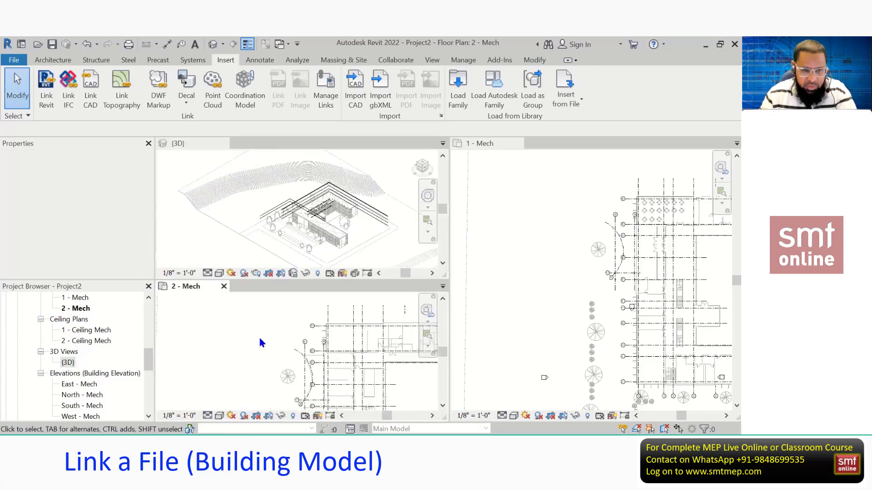
scroll(260, 339, down, 1)
middle_drag(243, 335, 219, 312)
scroll(224, 320, down, 1)
click(501, 320)
scroll(540, 316, down, 2)
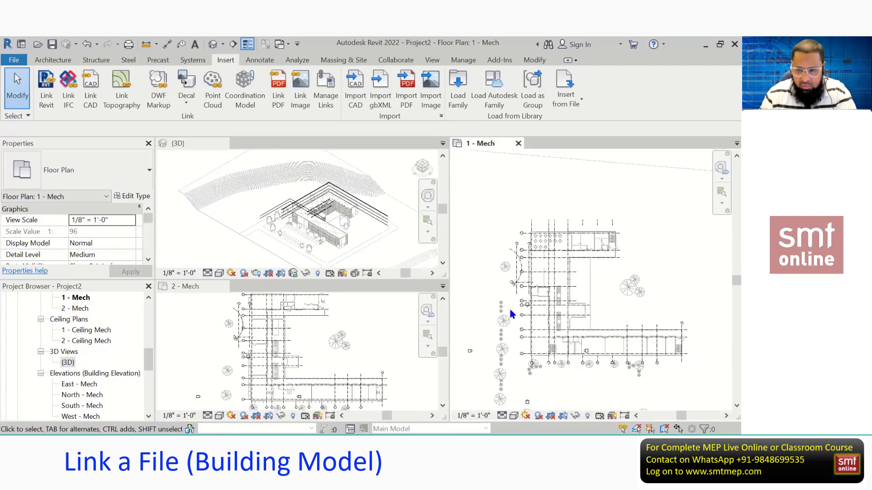
middle_drag(511, 314, 494, 315)
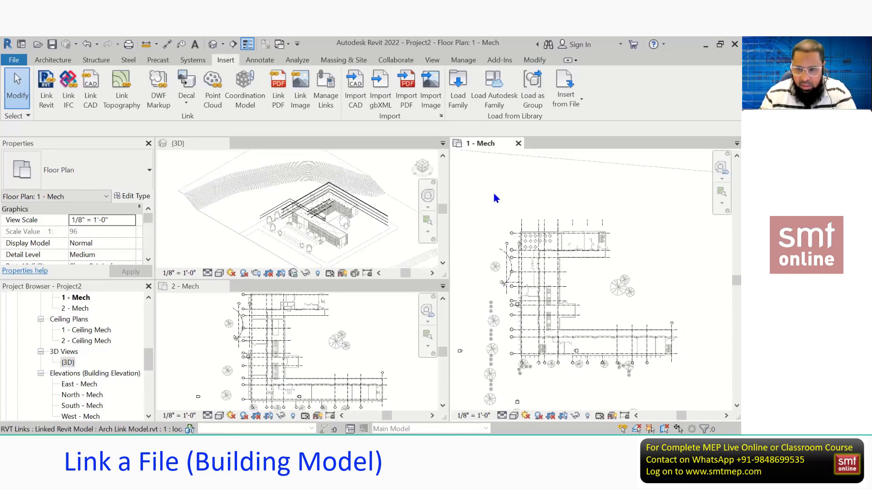
click(535, 245)
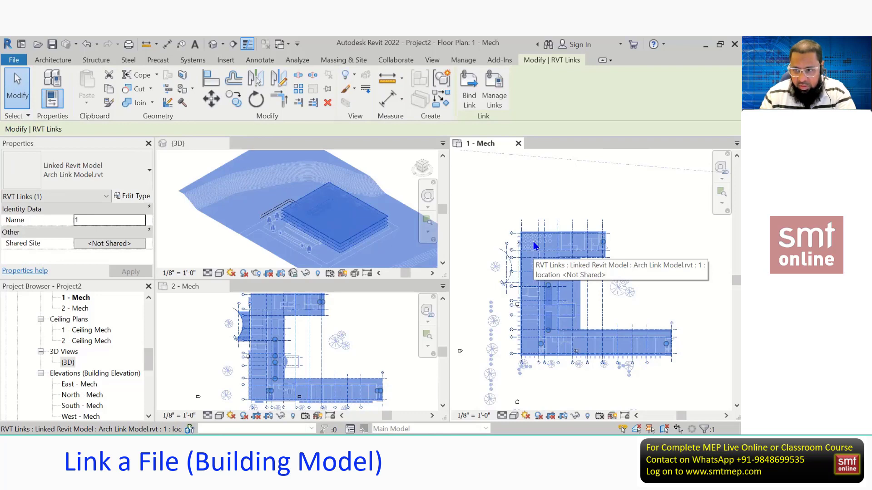
key(Escape)
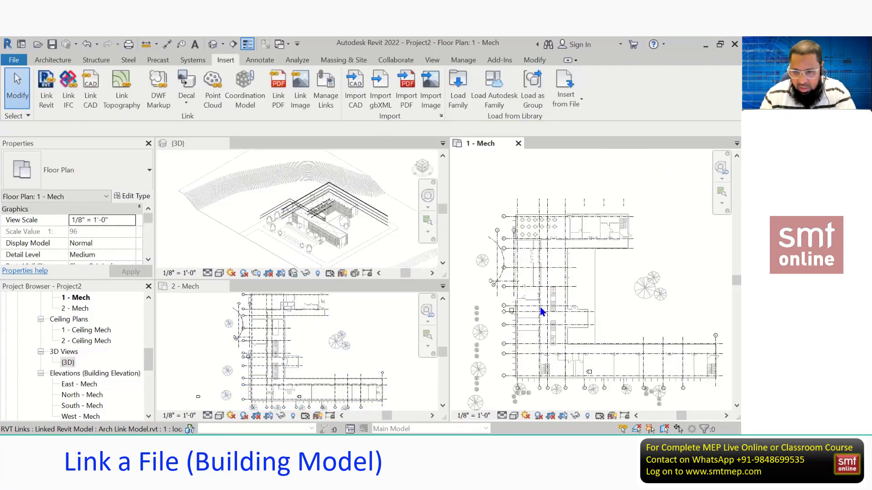
Set the visual style of the 1 - Mech floor plan to Wireframe.
scroll(541, 312, up, 1)
scroll(540, 311, up, 4)
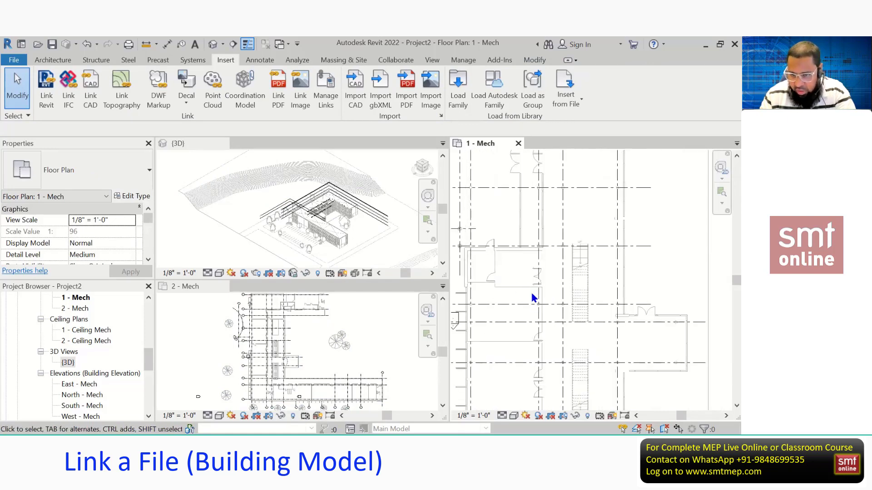
click(514, 416)
click(527, 358)
scroll(516, 279, down, 2)
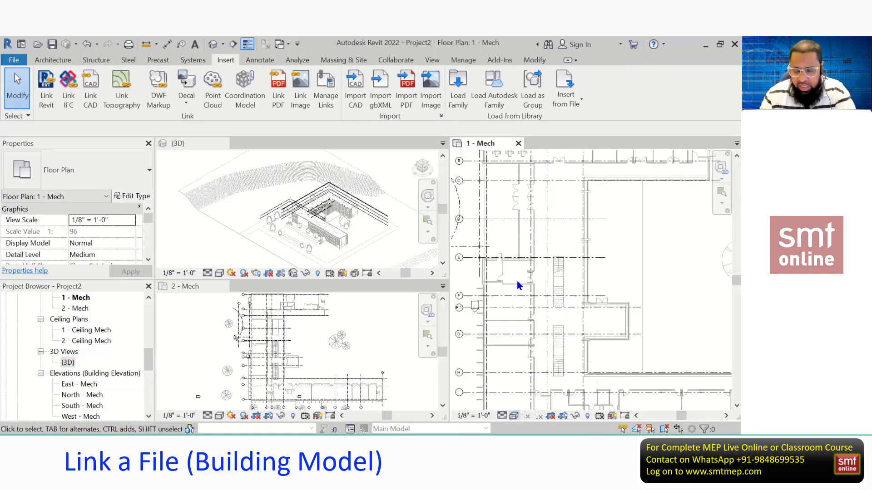
scroll(516, 277, down, 2)
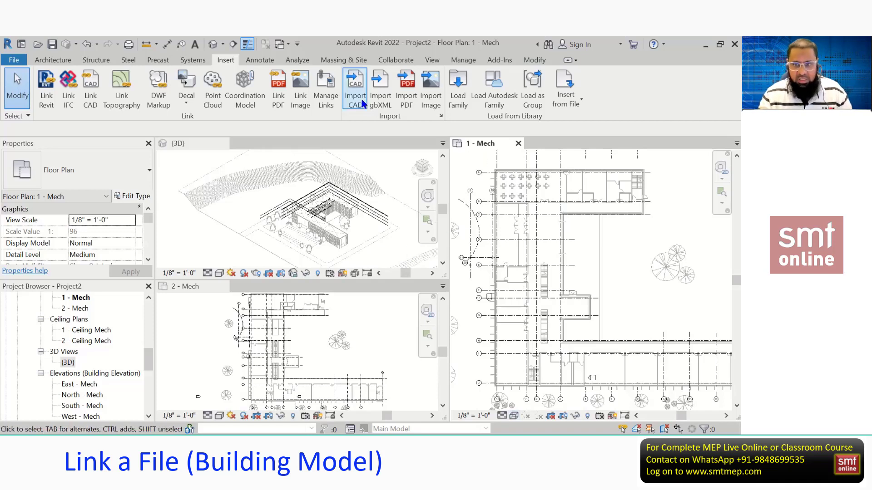
Switch the tiled views back to tabbed views and centre the building in the 1 - Mech floor plan.
click(425, 62)
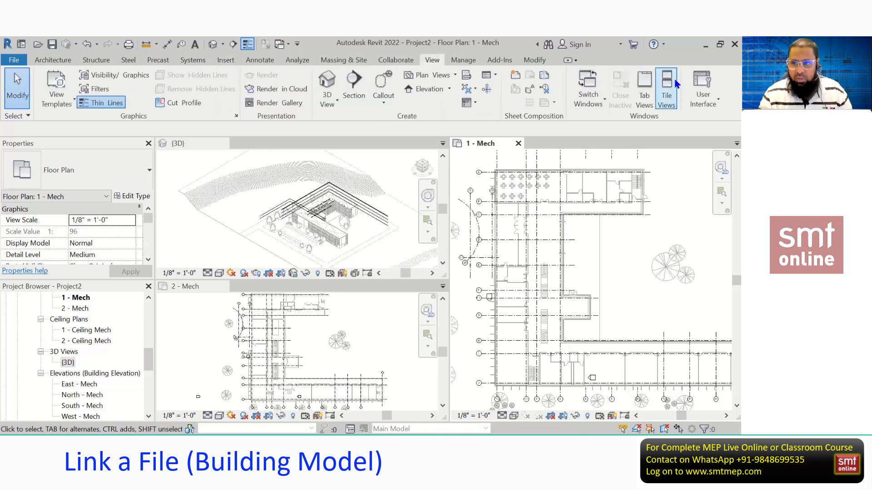
click(644, 98)
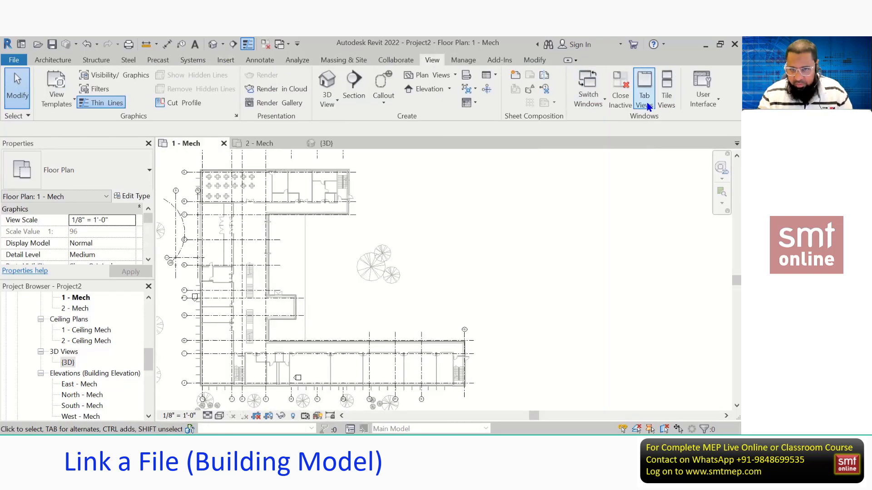
scroll(500, 253, down, 3)
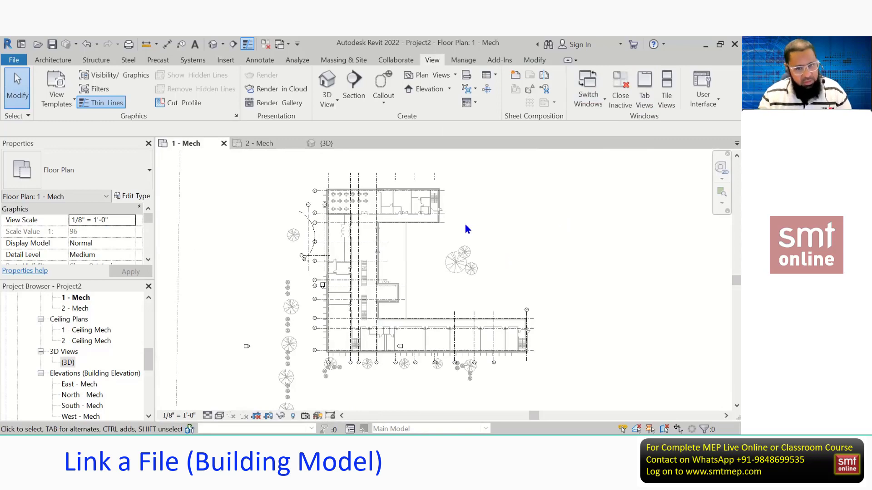
middle_drag(466, 226, 505, 224)
scroll(509, 223, up, 1)
scroll(503, 226, down, 1)
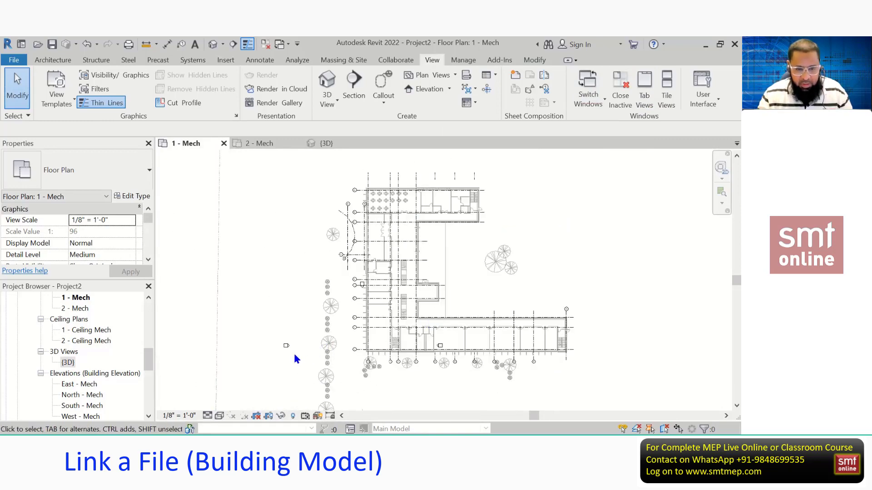
Examine where the elevation markers sit relative to the linked building in the 1 - Mech floor plan.
scroll(280, 347, up, 2)
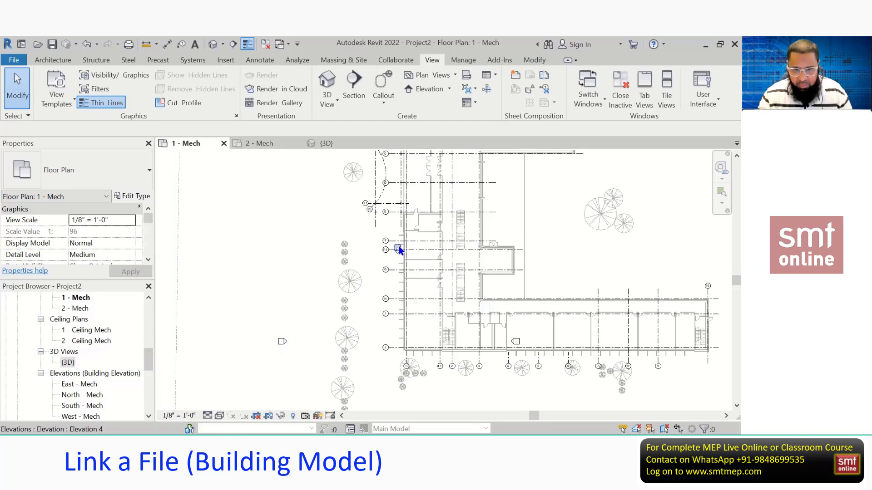
scroll(405, 271, down, 2)
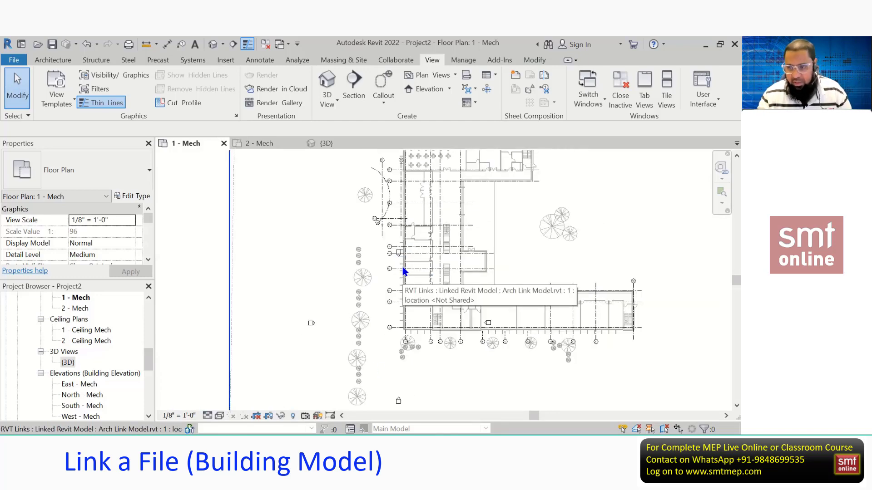
middle_drag(404, 271, 391, 296)
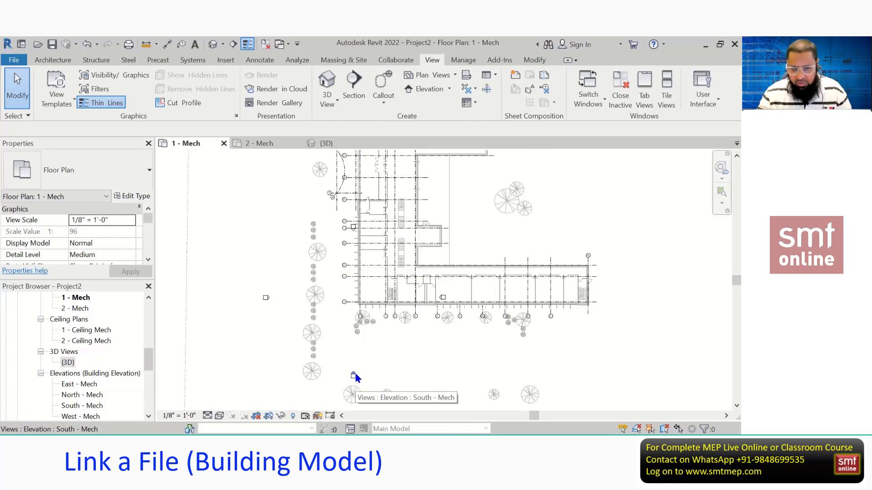
Open the South - Mech elevation from its marker in the 1 - Mech plan, view the building, and close the elevation.
click(354, 378)
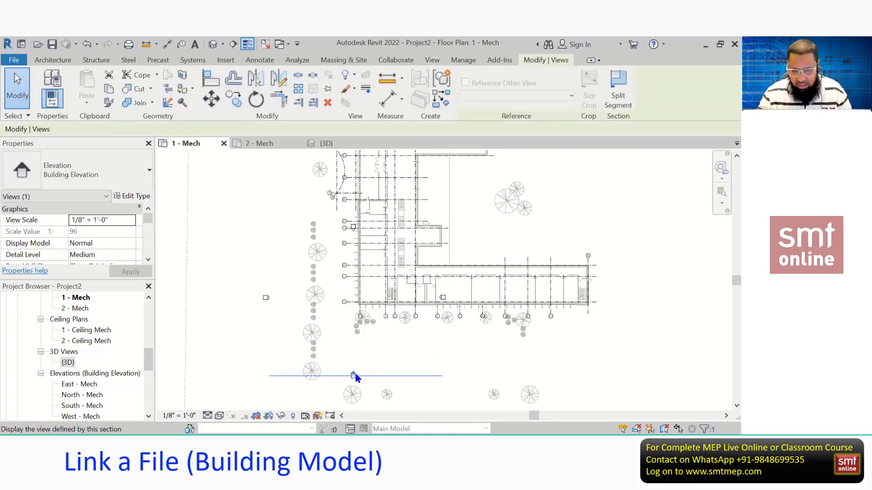
scroll(355, 378, up, 3)
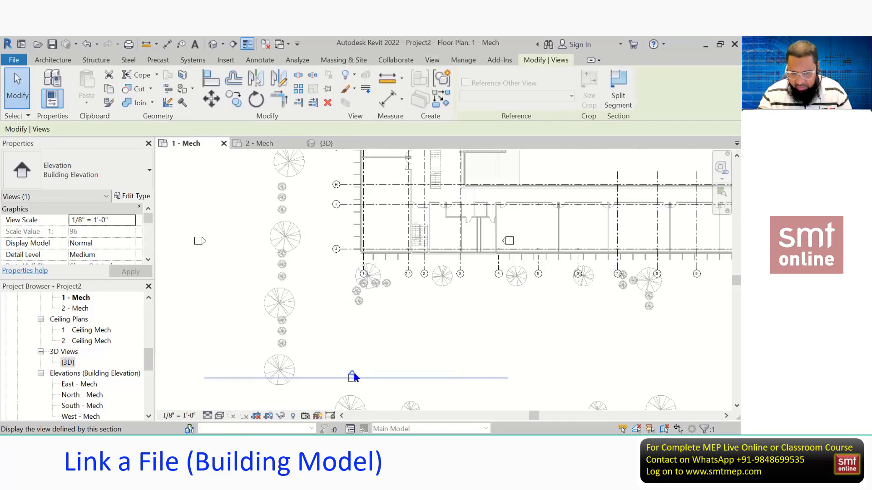
double_click(353, 377)
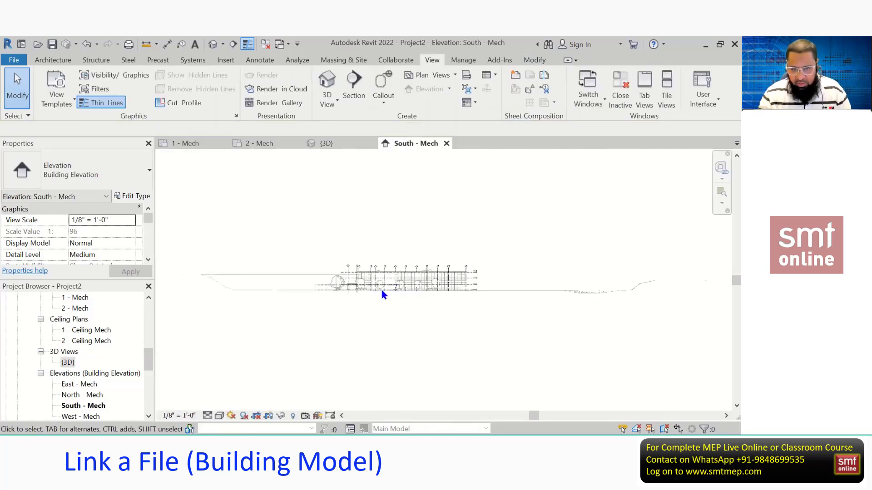
scroll(383, 295, up, 2)
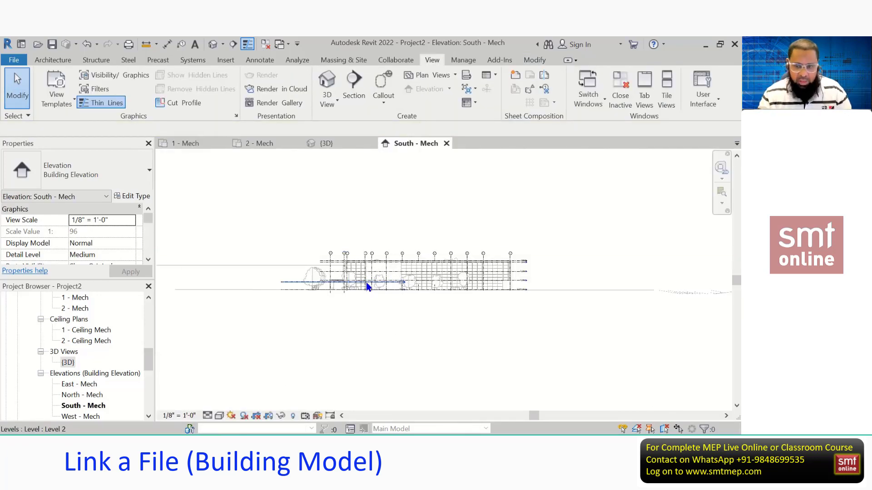
click(447, 143)
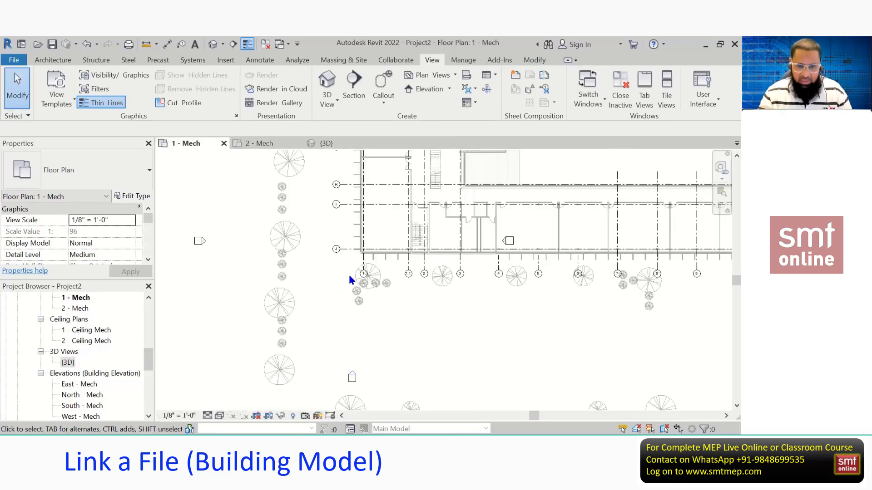
Move the East - Mech elevation marker out of the building's lower wing to the open area east of the building.
scroll(349, 277, down, 2)
mouse_move(387, 355)
middle_down()
mouse_move(371, 389)
mouse_move(371, 359)
mouse_move(362, 389)
middle_up()
scroll(398, 323, up, 2)
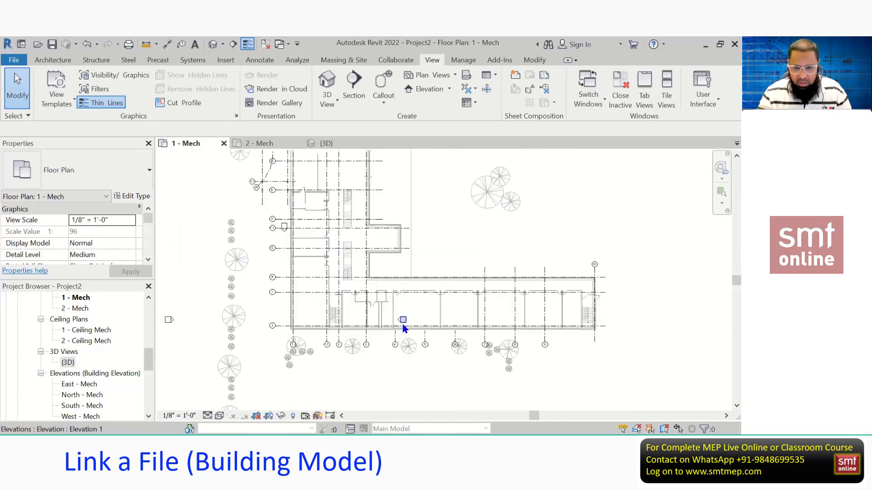
scroll(403, 326, up, 4)
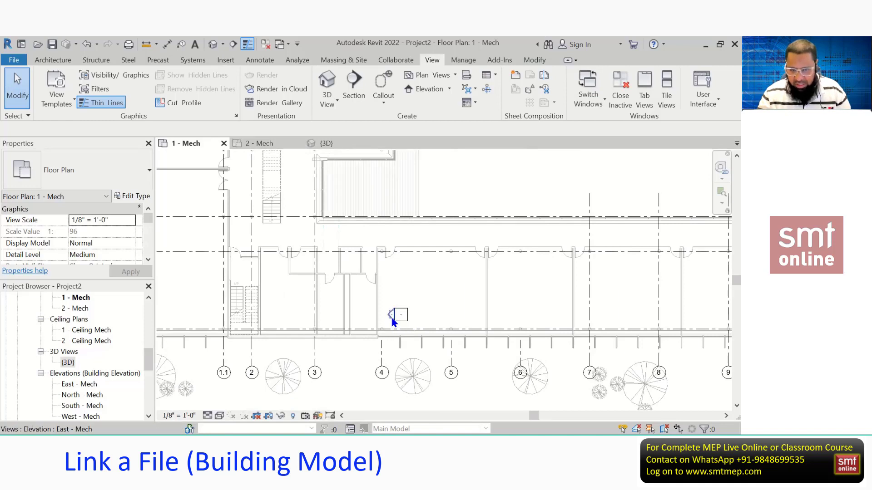
click(401, 322)
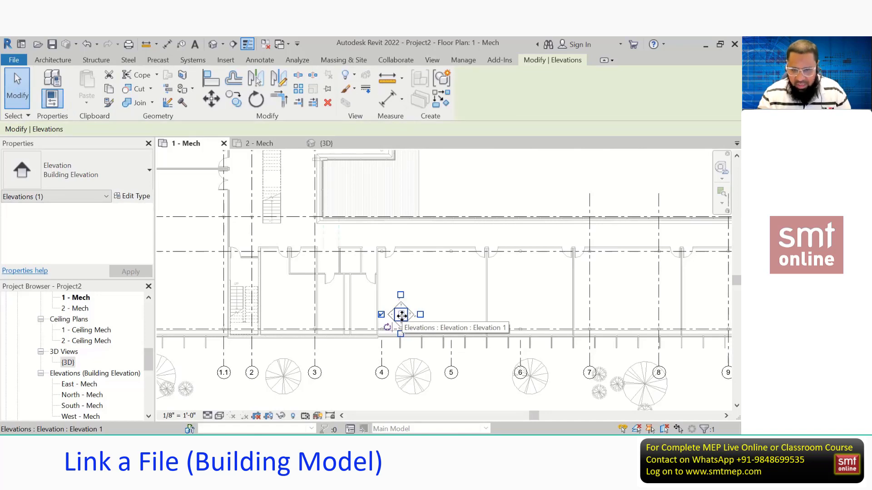
mouse_move(402, 315)
mouse_down()
mouse_move(409, 296)
mouse_move(385, 313)
mouse_move(568, 249)
mouse_move(580, 219)
mouse_up()
scroll(388, 319, down, 3)
scroll(385, 313, down, 2)
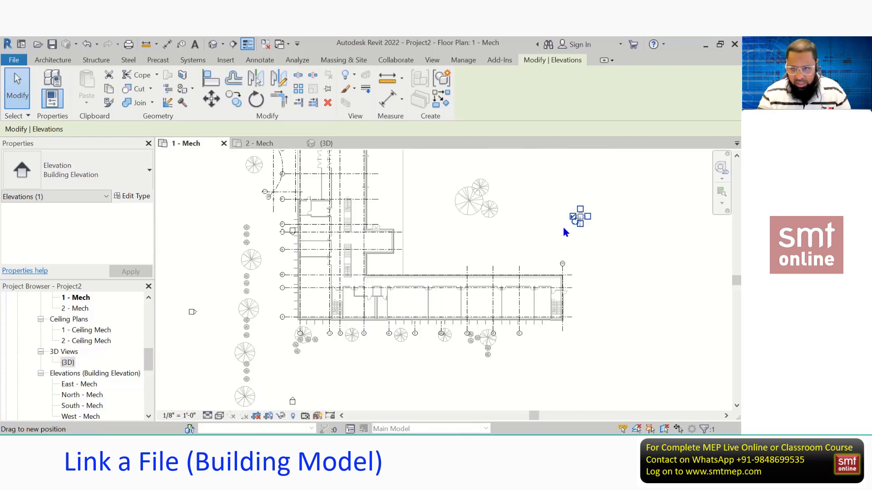
click(563, 238)
scroll(563, 281, down, 3)
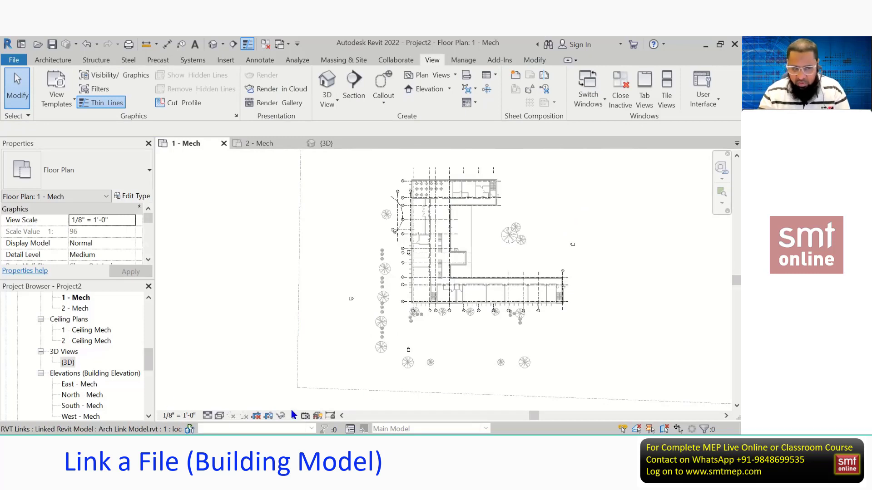
Move the South - Mech elevation marker to just south of the building's lower wing, roughly below its middle.
scroll(90, 341, down, 2)
click(68, 319)
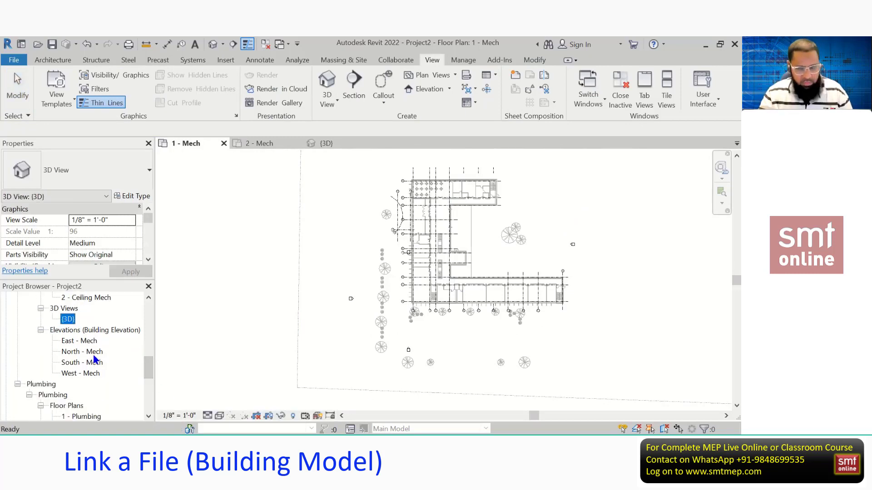
scroll(411, 346, up, 4)
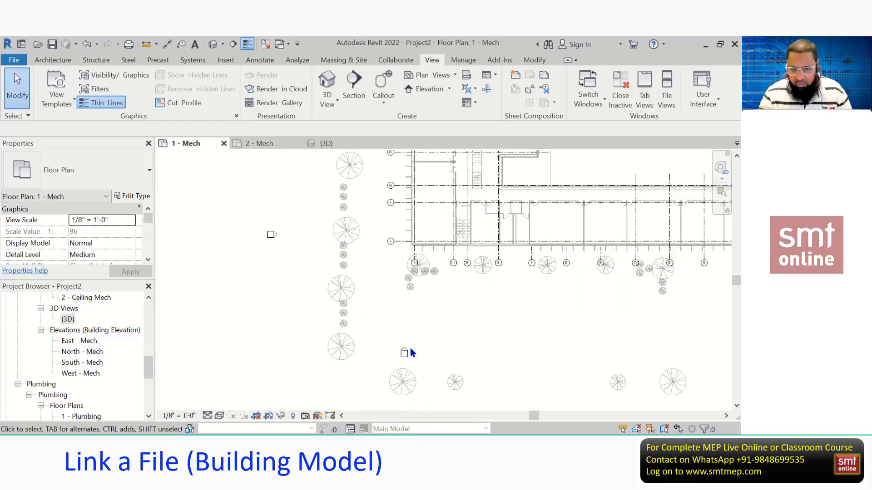
click(408, 350)
mouse_move(403, 355)
mouse_down()
mouse_move(546, 332)
mouse_move(517, 341)
mouse_move(425, 324)
mouse_move(558, 325)
mouse_up()
scroll(517, 341, down, 2)
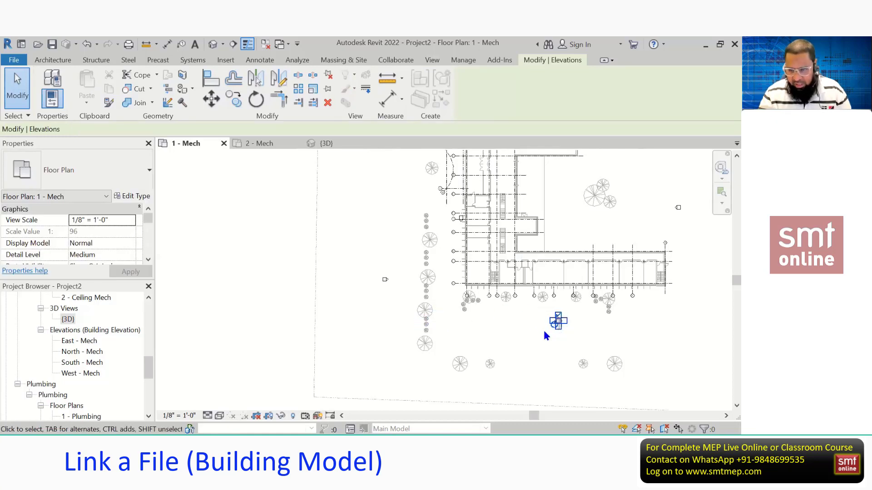
click(548, 328)
scroll(555, 321, up, 2)
scroll(560, 322, up, 1)
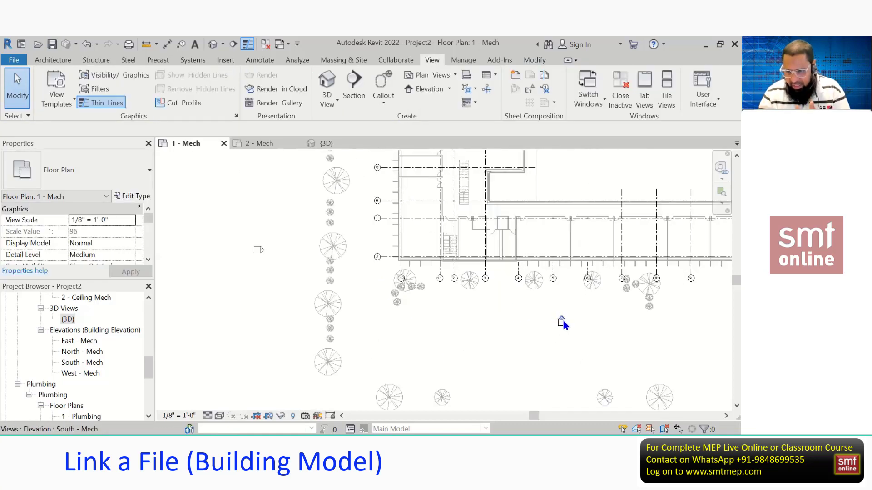
scroll(561, 322, up, 1)
scroll(537, 349, down, 2)
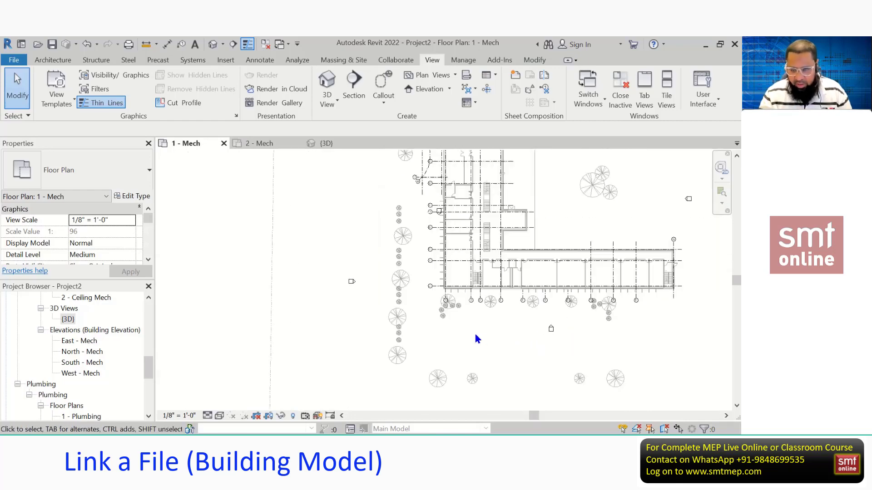
Reposition the West - Mech marker beside the building's west side at mid-height and the North - Mech marker above the upper wing.
click(382, 295)
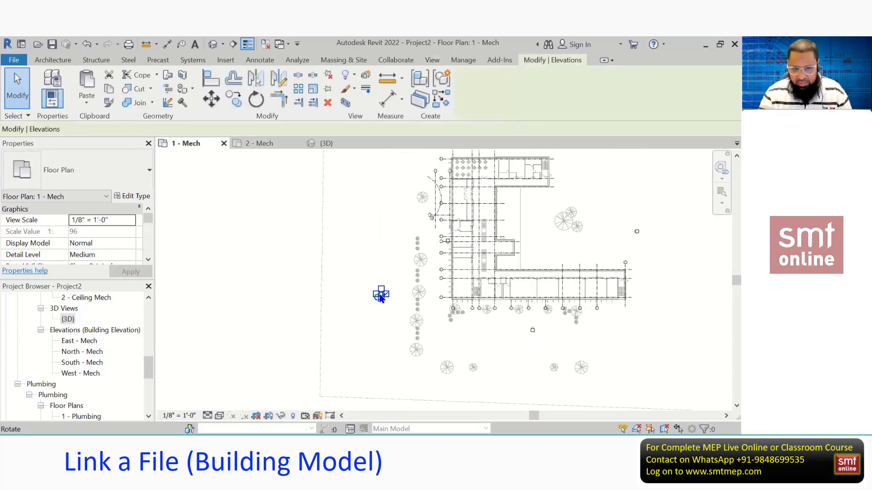
scroll(383, 297, up, 3)
mouse_move(385, 297)
mouse_down()
mouse_move(391, 293)
mouse_move(390, 336)
mouse_move(414, 269)
mouse_move(416, 223)
mouse_move(405, 265)
mouse_move(444, 263)
mouse_move(468, 187)
mouse_up()
scroll(390, 295, down, 3)
scroll(414, 269, down, 2)
click(404, 286)
scroll(450, 268, up, 4)
scroll(426, 278, down, 2)
scroll(425, 278, down, 2)
click(567, 223)
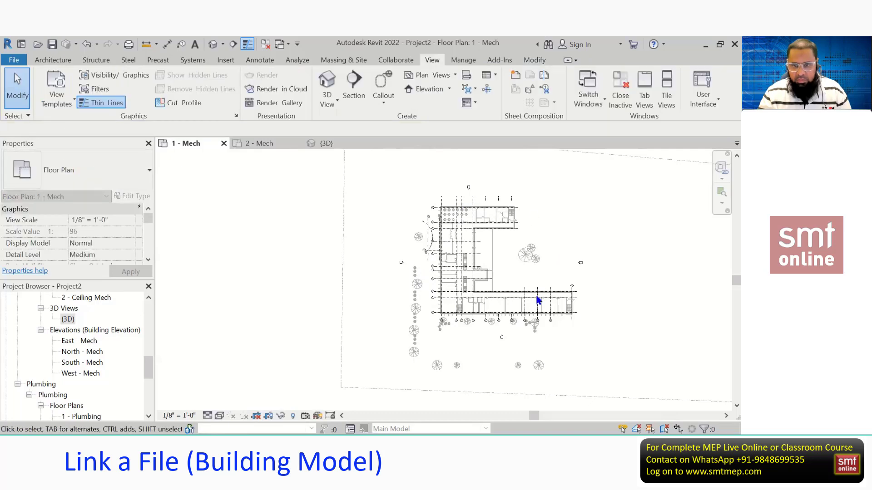
middle_drag(509, 371, 441, 368)
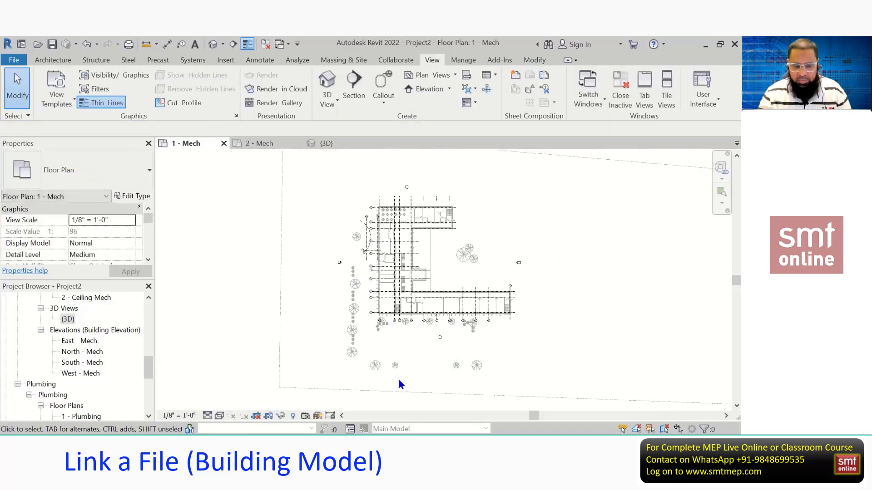
Switch to REVIT MEP NOTES-2022.pdf and read the instructions on repositioning elevations and enabling bounding elements for spaces.
key(alt+Tab)
scroll(299, 340, down, 3)
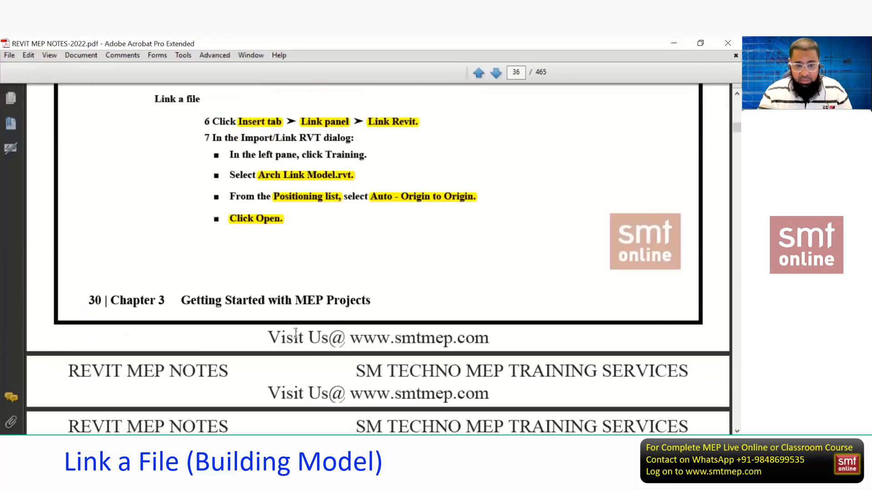
scroll(359, 301, down, 3)
scroll(359, 302, down, 12)
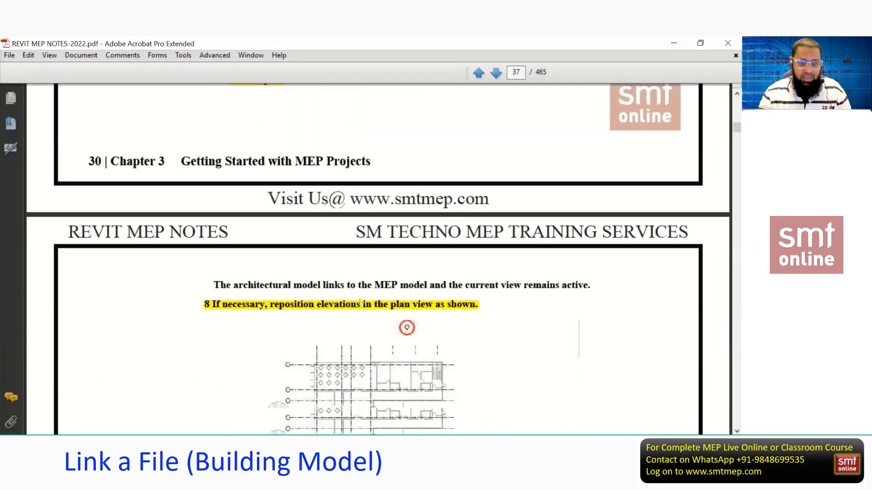
scroll(360, 303, down, 1)
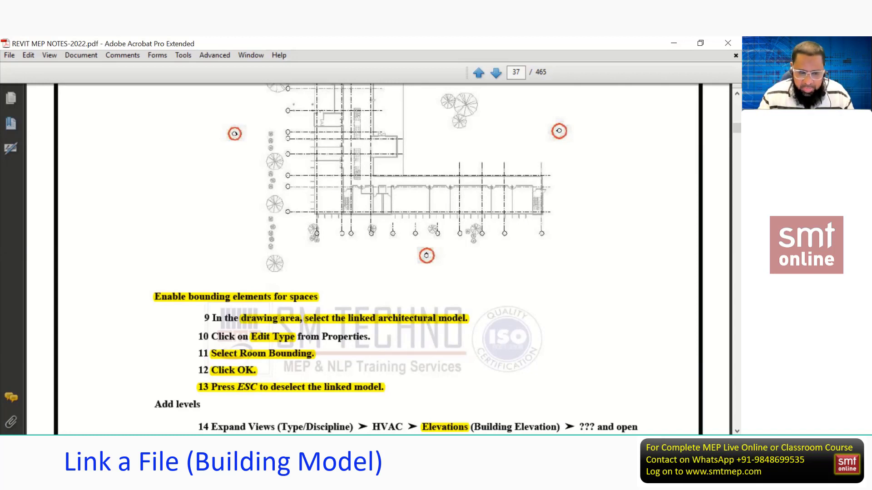
Switch back to Revit and enable Room Bounding in the type properties of the linked Arch Link Model.rvt.
mouse_move(228, 444)
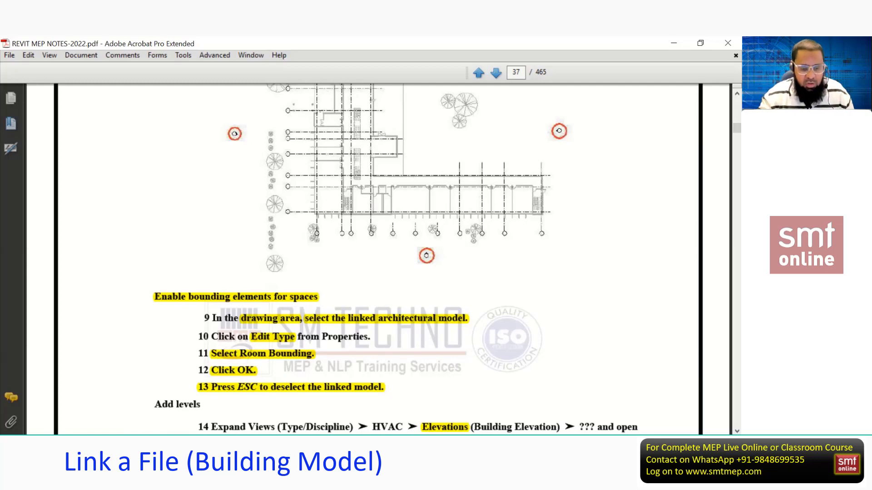
click(228, 444)
scroll(305, 339, down, 2)
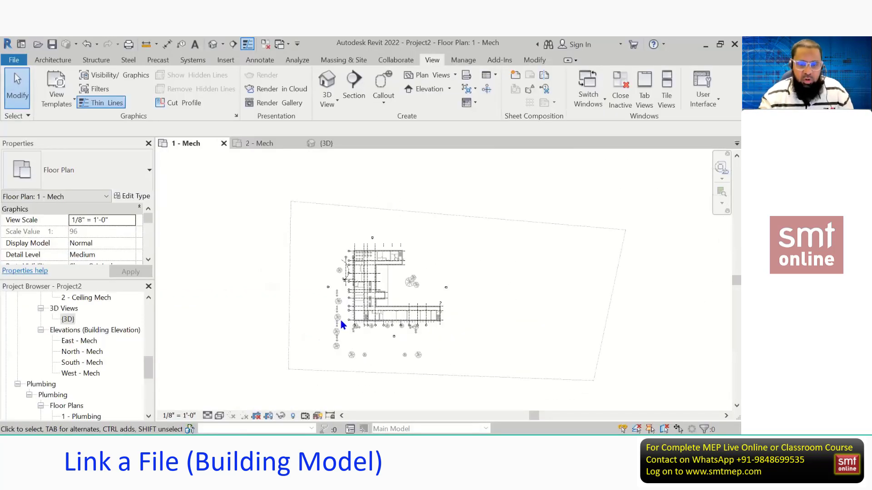
click(357, 299)
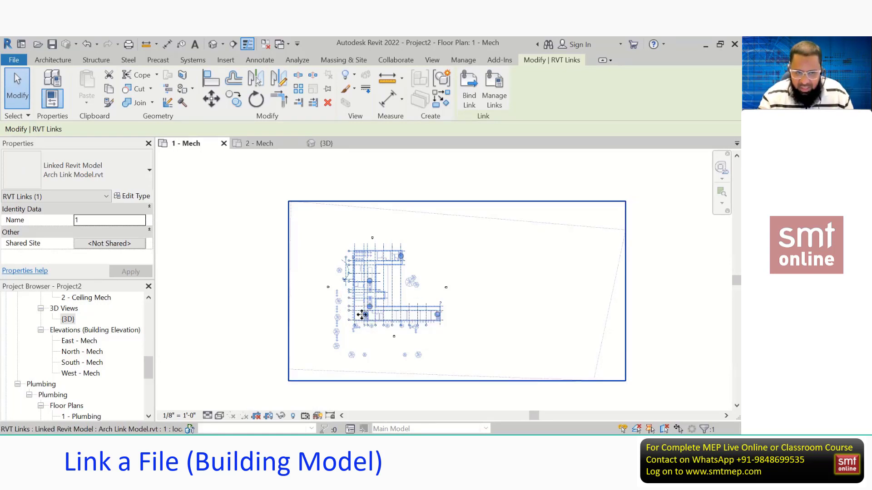
click(136, 196)
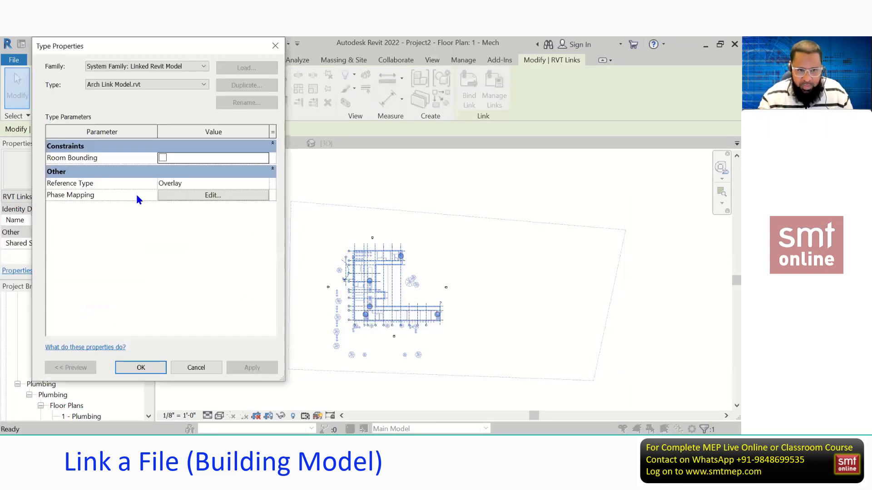
click(163, 158)
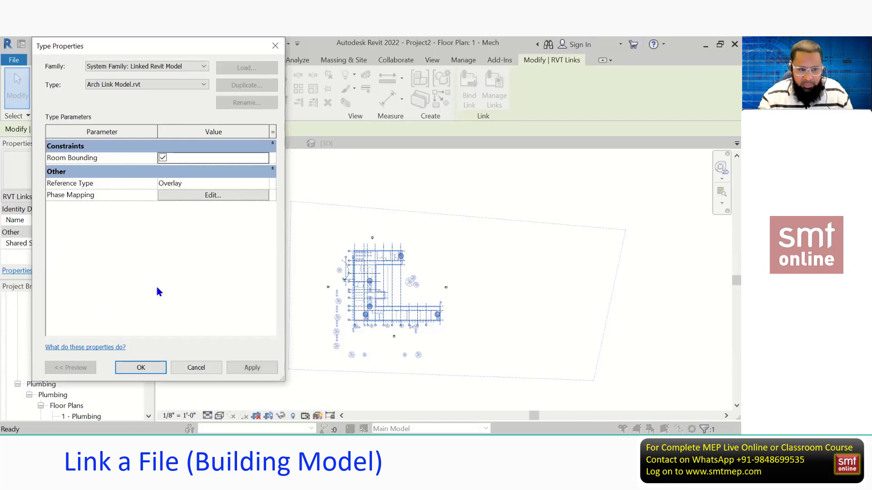
click(146, 372)
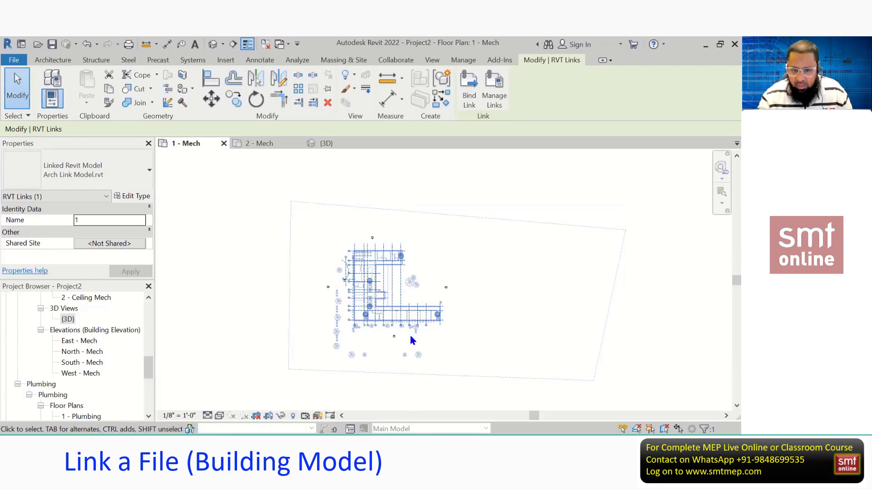
Examine the rooms in the lower wing of the linked model up close and deselect the link.
scroll(414, 311, up, 6)
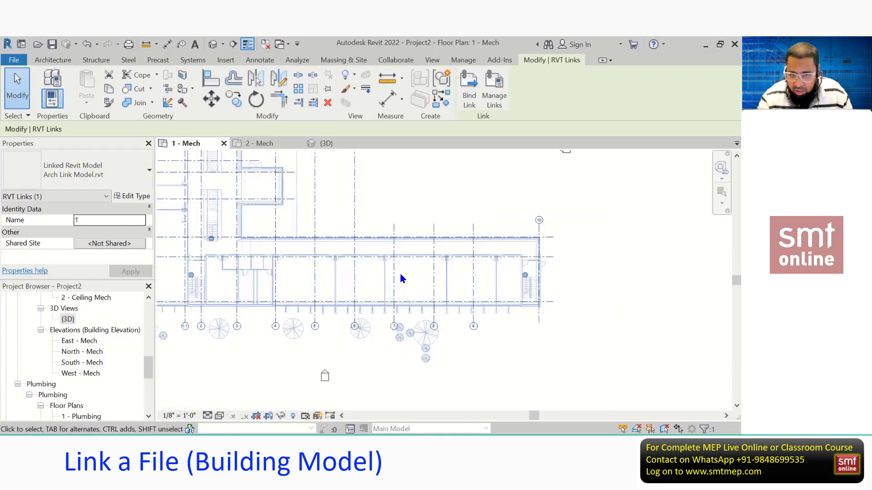
scroll(430, 301, up, 1)
middle_drag(424, 299, 417, 337)
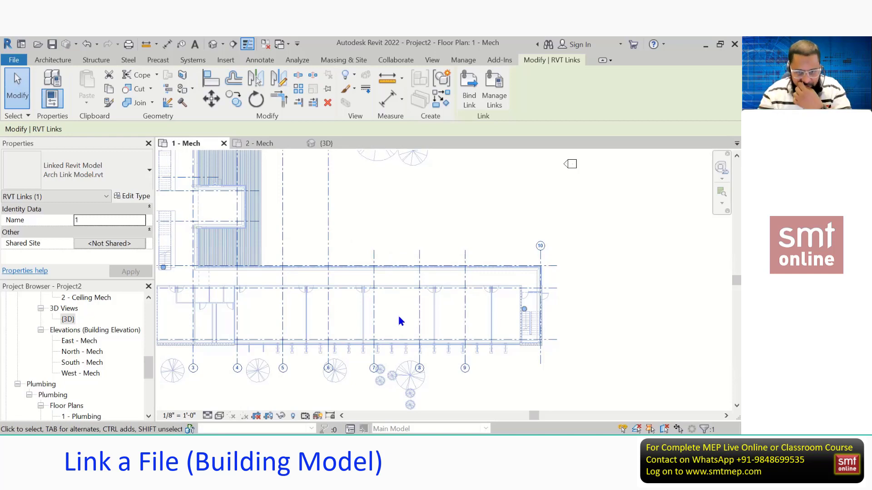
scroll(400, 321, up, 1)
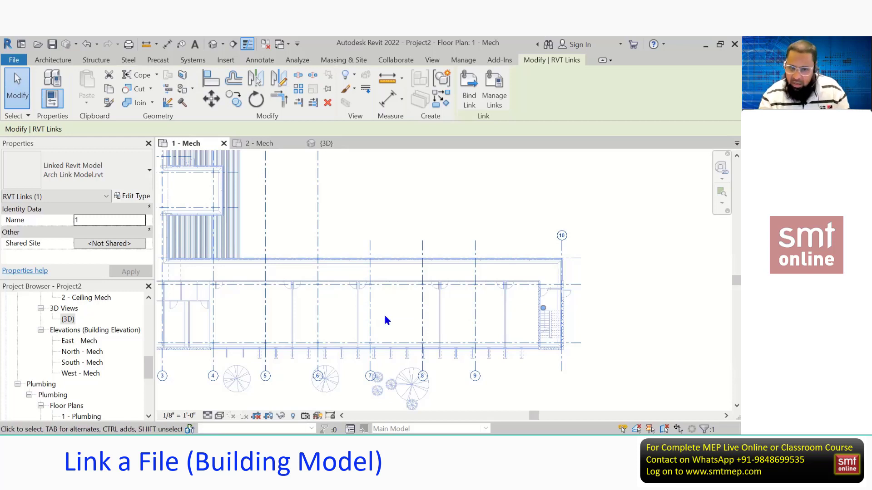
scroll(381, 318, up, 2)
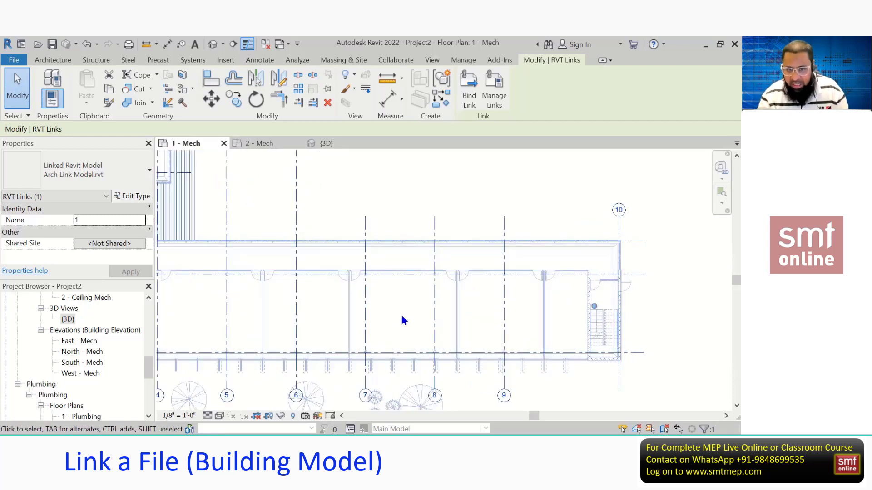
key(Escape)
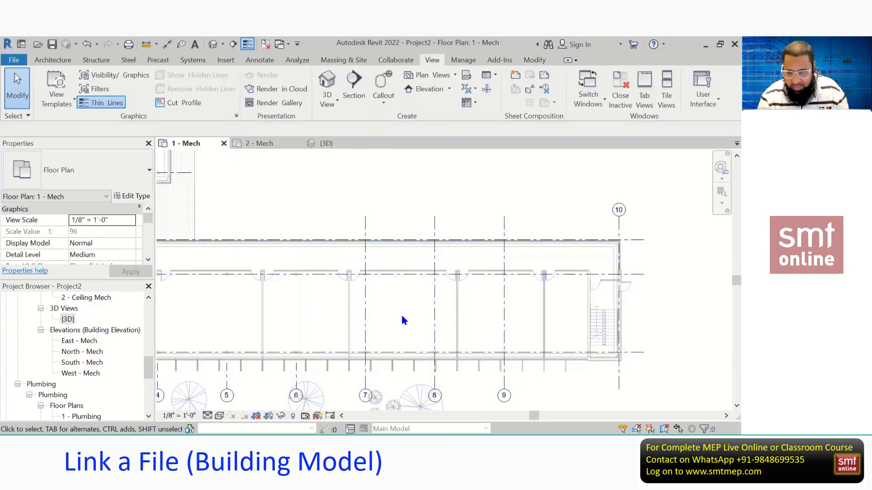